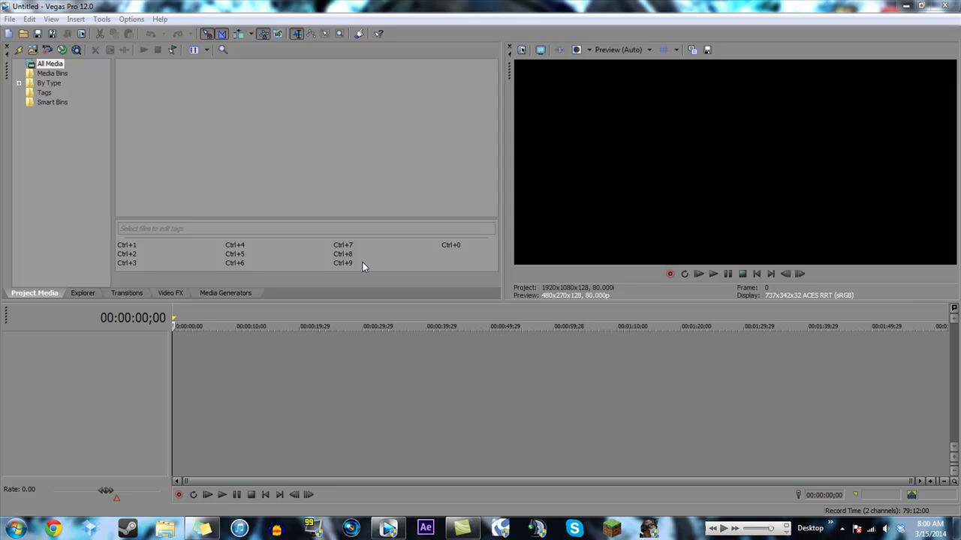
Import the Absolute Zero music file from the Nightcore 2 folder into the project media.
{"action": "left_click", "coordinate": [11, 19]}
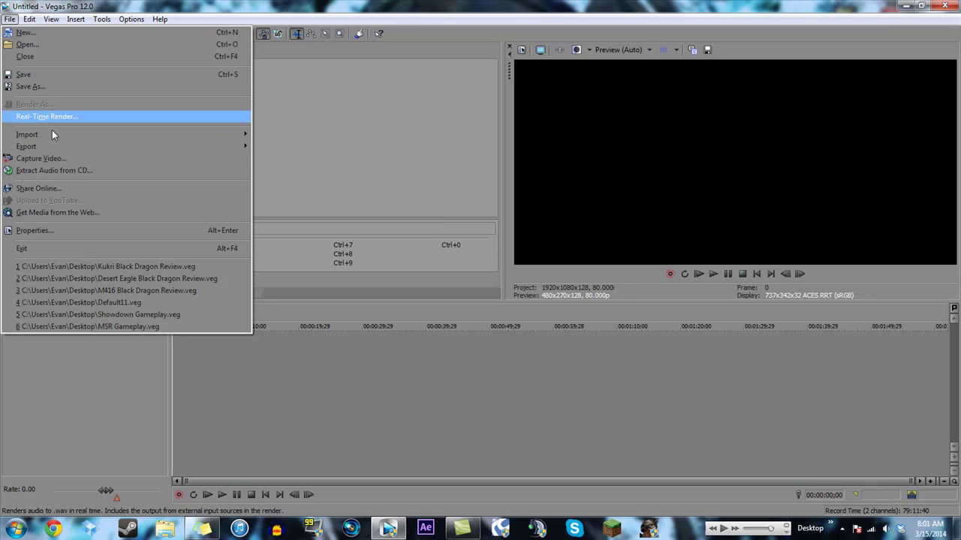
{"action": "left_click", "coordinate": [306, 139]}
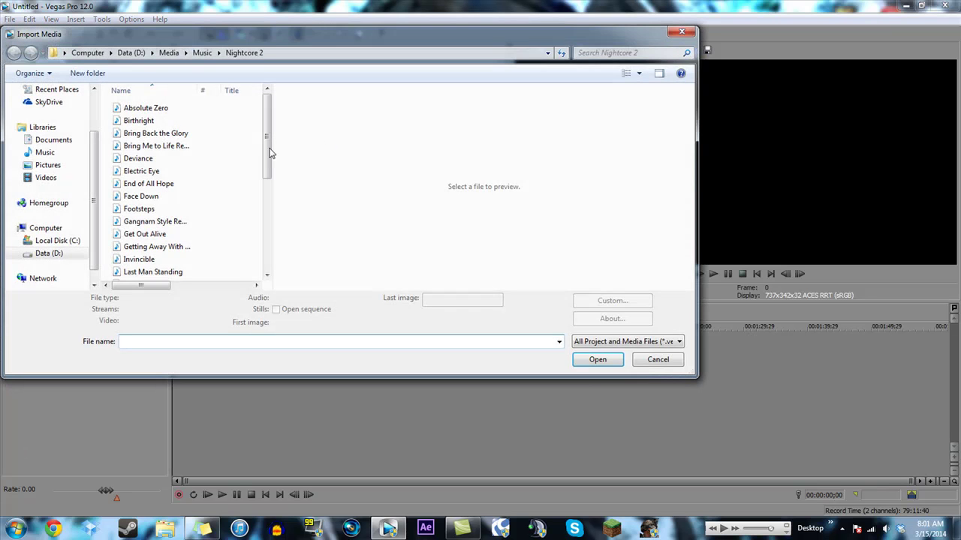
{"action": "double_click", "coordinate": [150, 109]}
Import the video 410min.avi from a subfolder of the Recordings folder into the project media.
{"action": "left_click", "coordinate": [10, 19]}
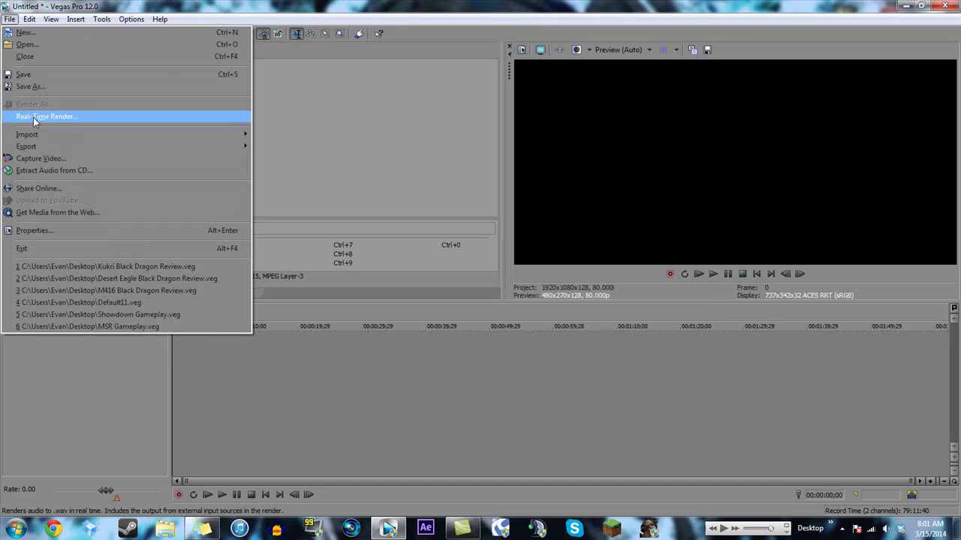
{"action": "mouse_move", "coordinate": [141, 137]}
{"action": "left_click", "coordinate": [332, 135]}
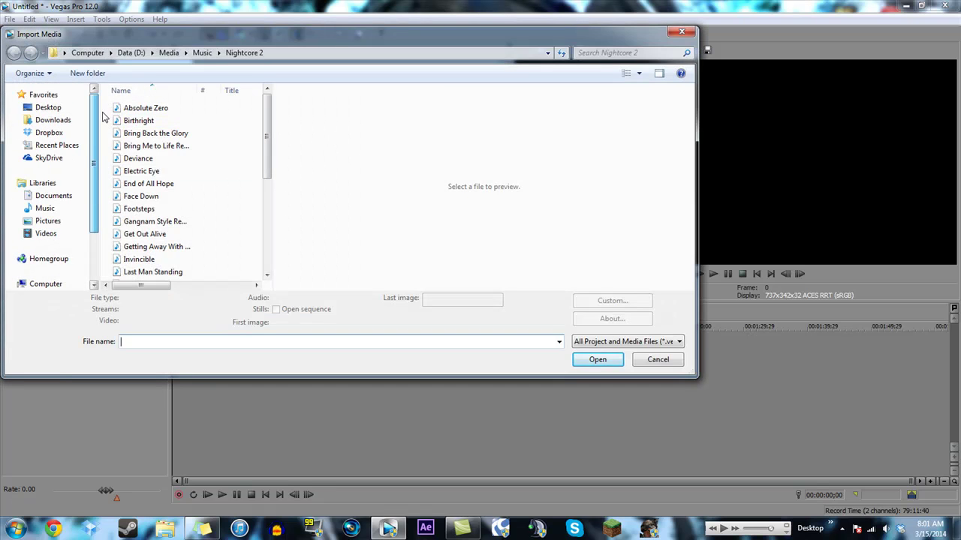
{"action": "left_click", "coordinate": [48, 107]}
{"action": "left_click_drag", "start_coordinate": [266, 118], "coordinate": [267, 201]}
{"action": "scroll", "coordinate": [208, 193], "scroll_direction": "down", "scroll_amount": 1}
{"action": "double_click", "coordinate": [180, 167]}
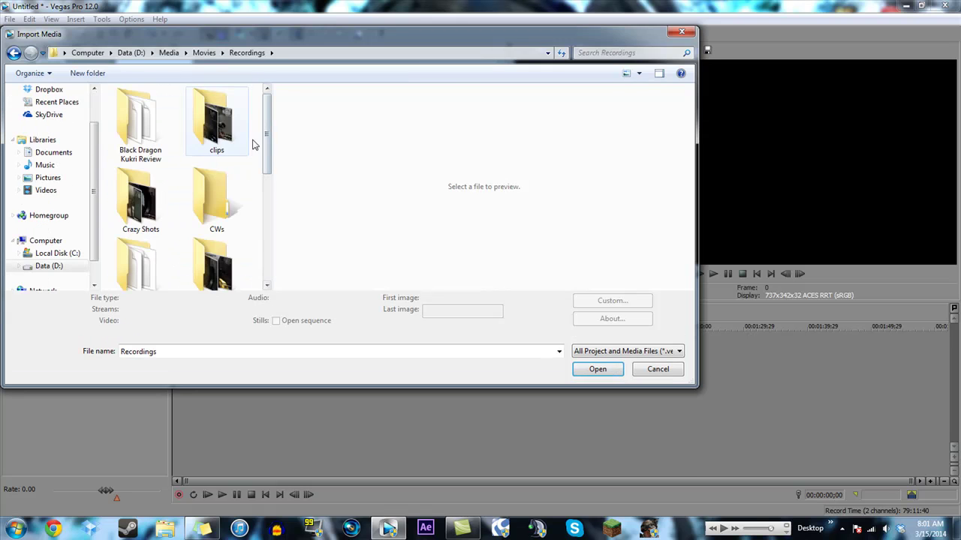
{"action": "left_click_drag", "start_coordinate": [272, 172], "coordinate": [268, 198]}
{"action": "double_click", "coordinate": [217, 150]}
{"action": "double_click", "coordinate": [226, 137]}
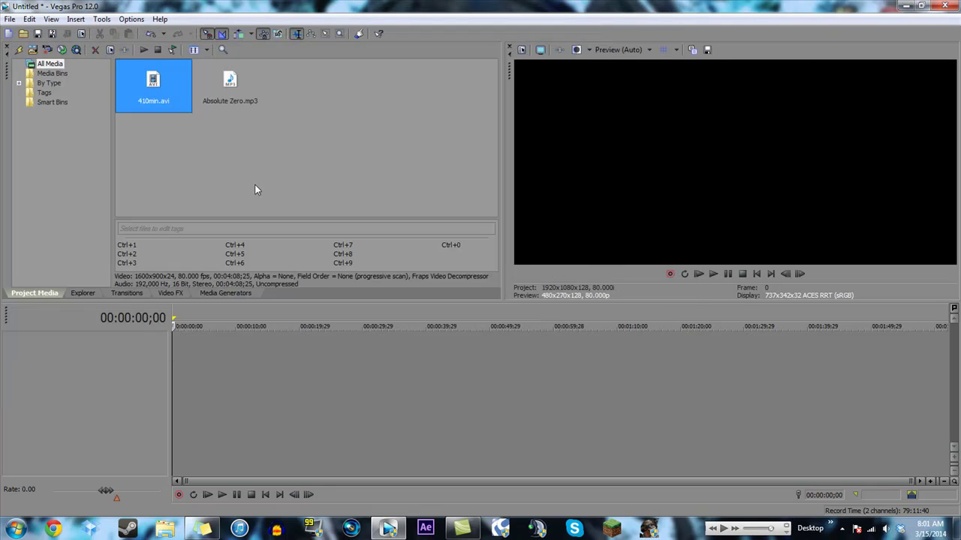
Place Absolute Zero.mp3 at the start of the timeline and add the Resonant Filter, Smooth/Enhance and Track EQ effects to it.
{"action": "left_click_drag", "start_coordinate": [230, 85], "coordinate": [178, 351]}
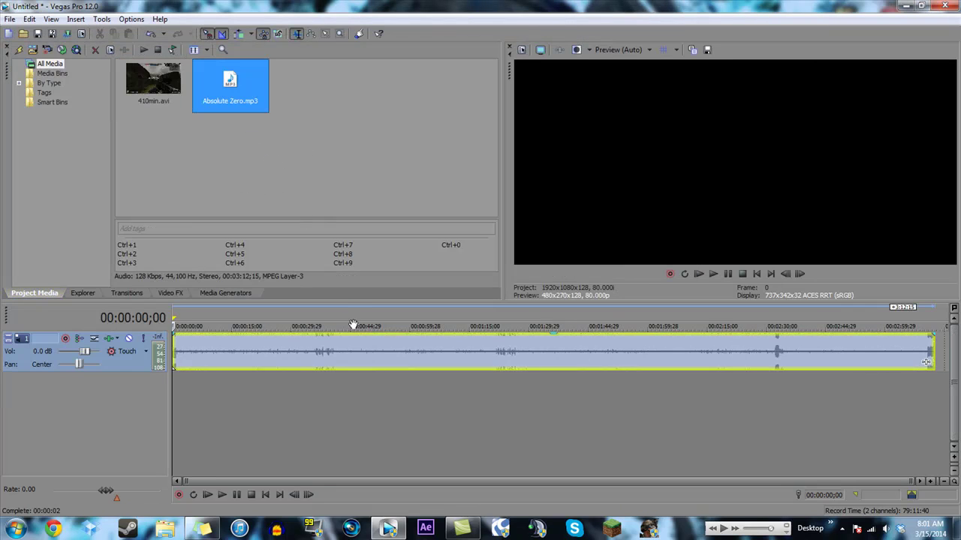
{"action": "left_click", "coordinate": [357, 349]}
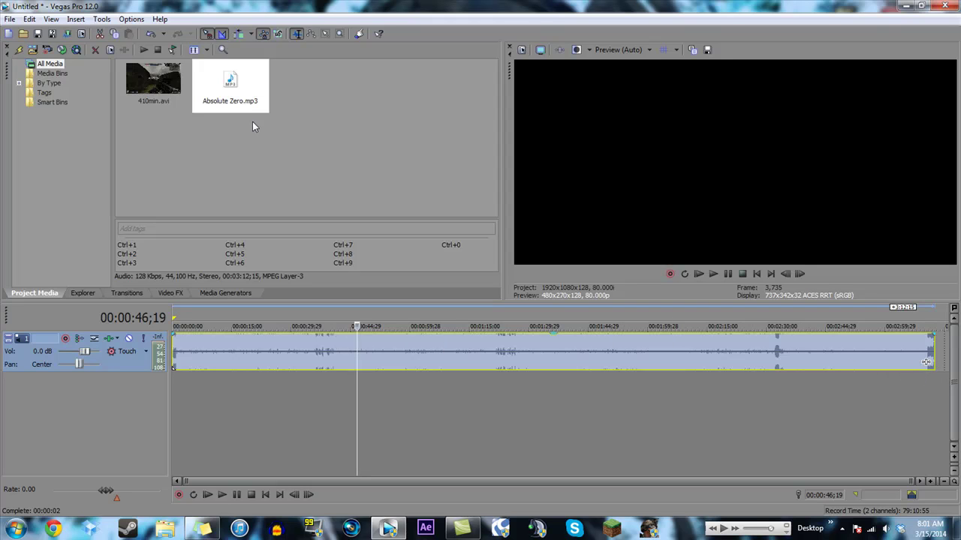
{"action": "left_click", "coordinate": [926, 361]}
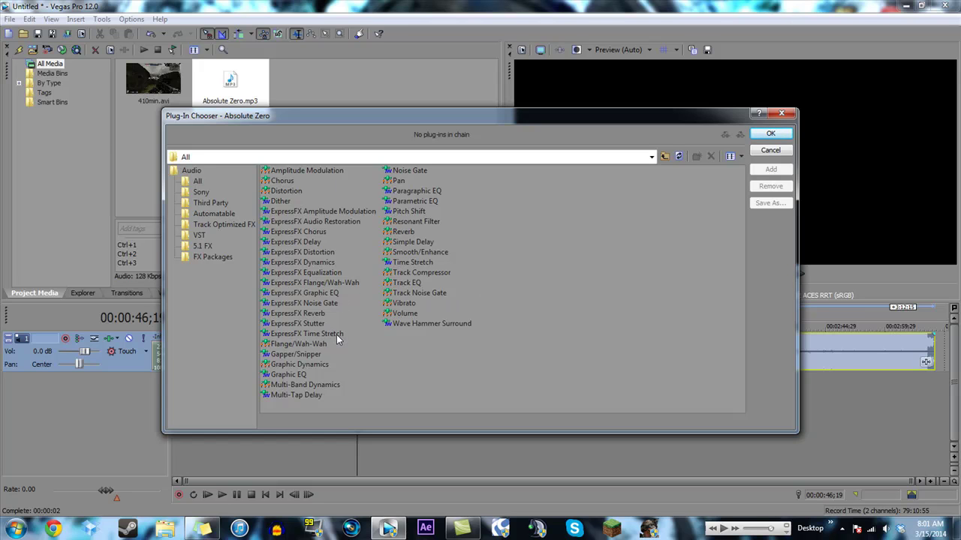
{"action": "left_click", "coordinate": [406, 223]}
{"action": "left_click", "coordinate": [420, 253], "text": "ctrl"}
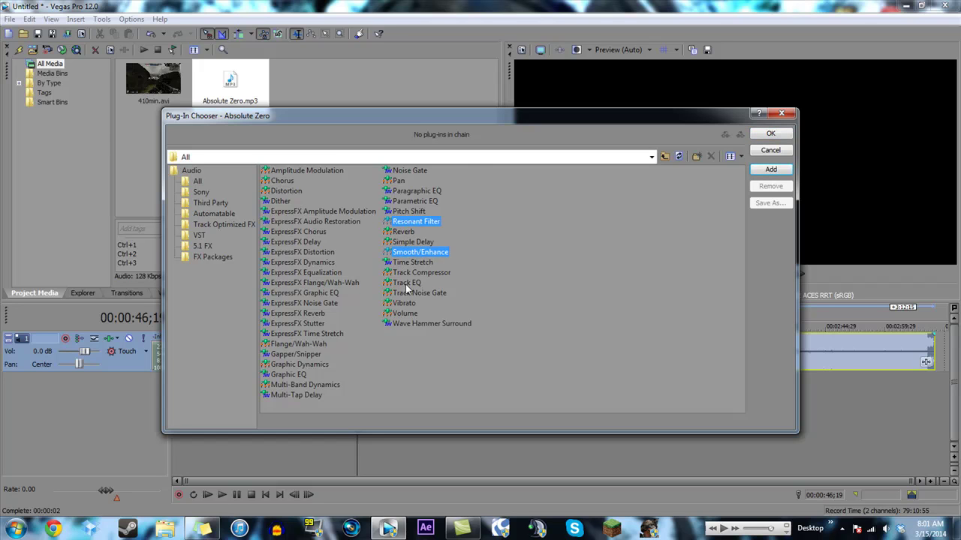
{"action": "left_click", "coordinate": [770, 169]}
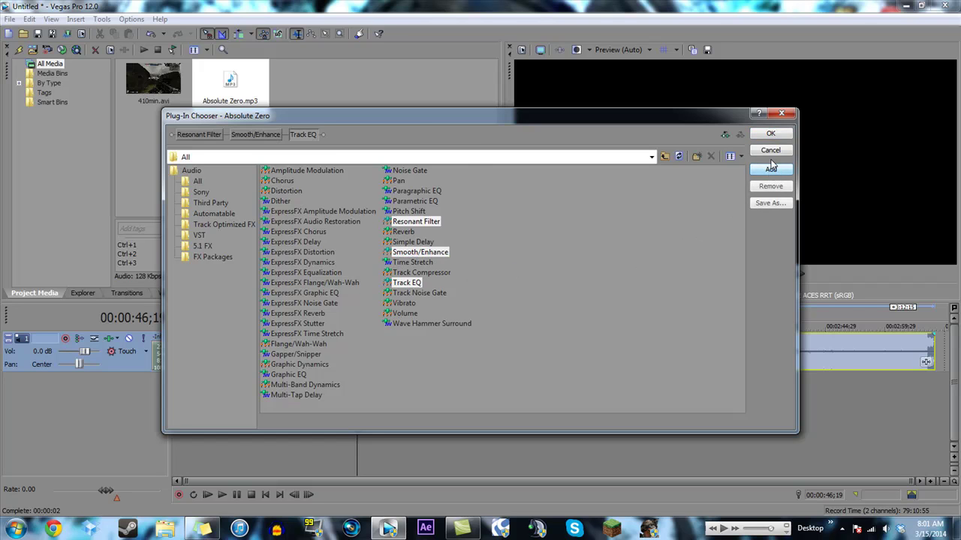
{"action": "left_click", "coordinate": [770, 134]}
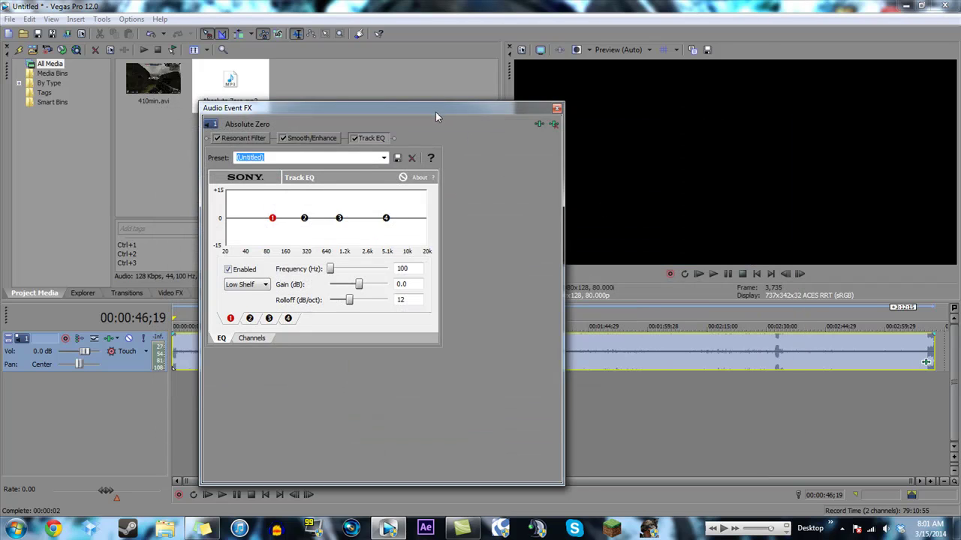
Dock and enlarge the Audio Event FX window and apply the DEPTH 2 preset to the Track EQ effect.
{"action": "left_click_drag", "start_coordinate": [436, 108], "coordinate": [449, 89]}
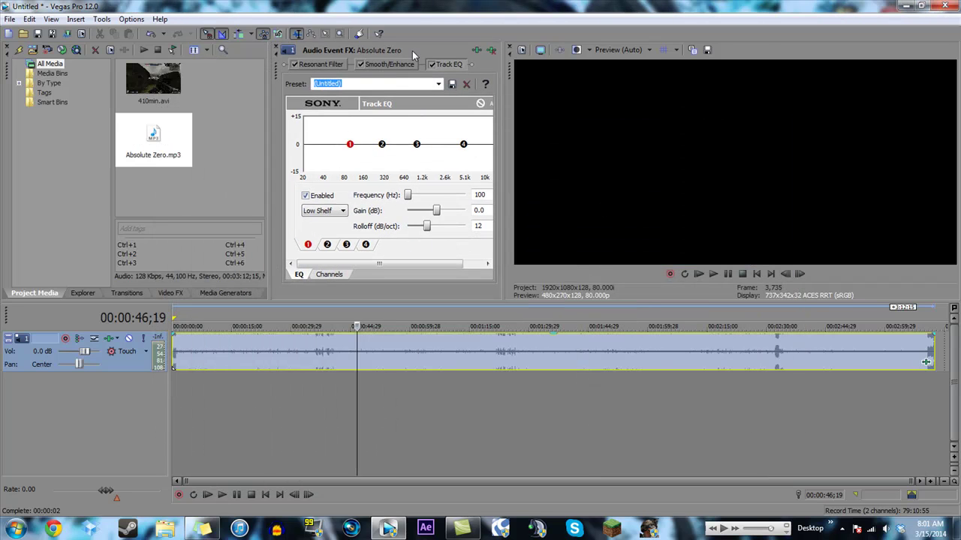
{"action": "left_click_drag", "start_coordinate": [298, 51], "coordinate": [235, 67]}
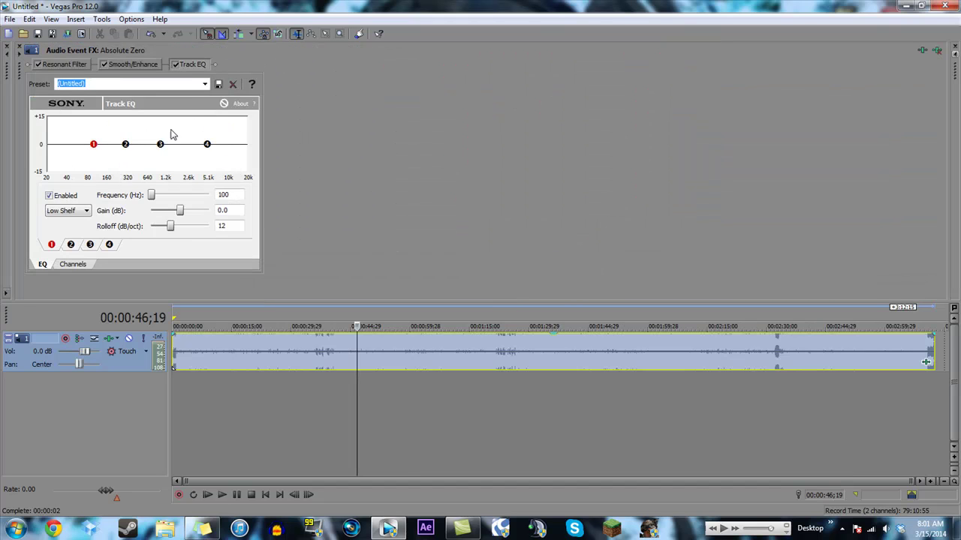
{"action": "left_click", "coordinate": [204, 84]}
{"action": "left_click", "coordinate": [91, 202]}
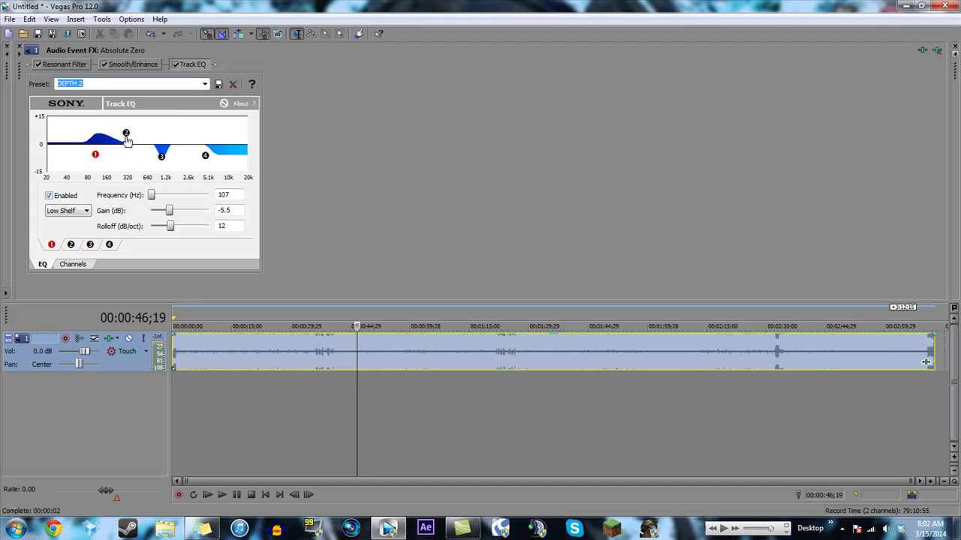
{"action": "left_click_drag", "start_coordinate": [126, 135], "coordinate": [125, 130]}
{"action": "left_click", "coordinate": [205, 84]}
{"action": "left_click", "coordinate": [107, 203]}
{"action": "left_click", "coordinate": [71, 211]}
{"action": "left_click", "coordinate": [80, 211]}
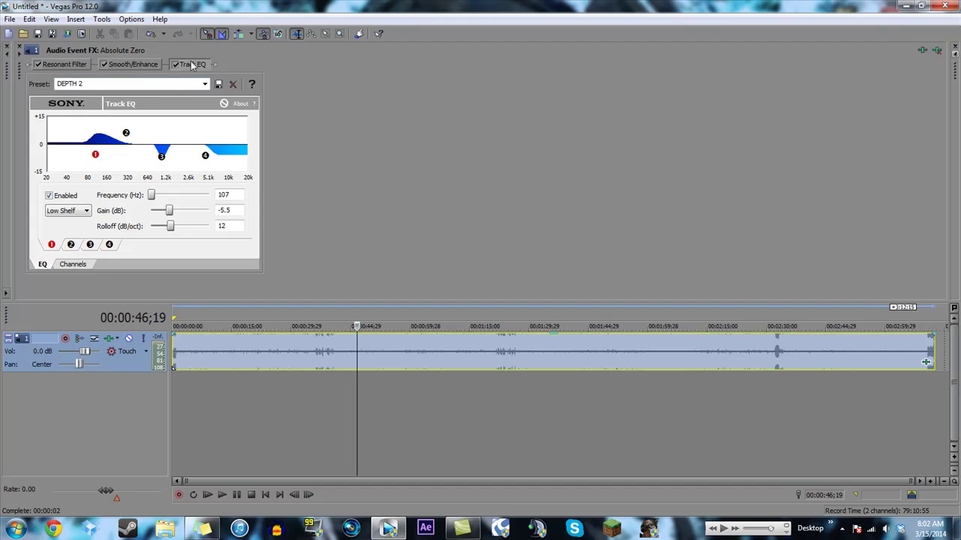
Set Smooth/Enhance to -1 and the Resonant Filter to 16,896 Hz with 83.0% wet/dry, closing the audio effects window.
{"action": "left_click", "coordinate": [144, 64]}
{"action": "left_click_drag", "start_coordinate": [151, 121], "coordinate": [147, 124]}
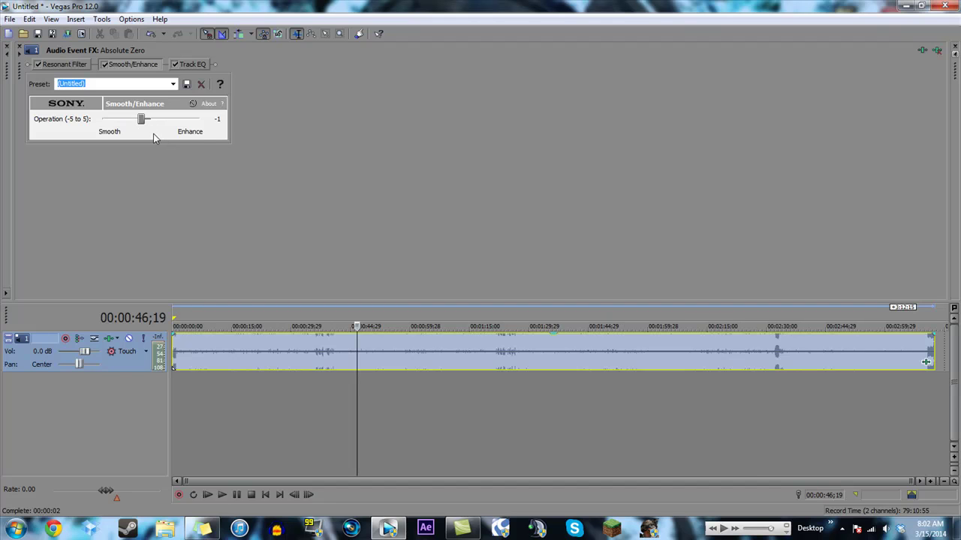
{"action": "left_click", "coordinate": [72, 64]}
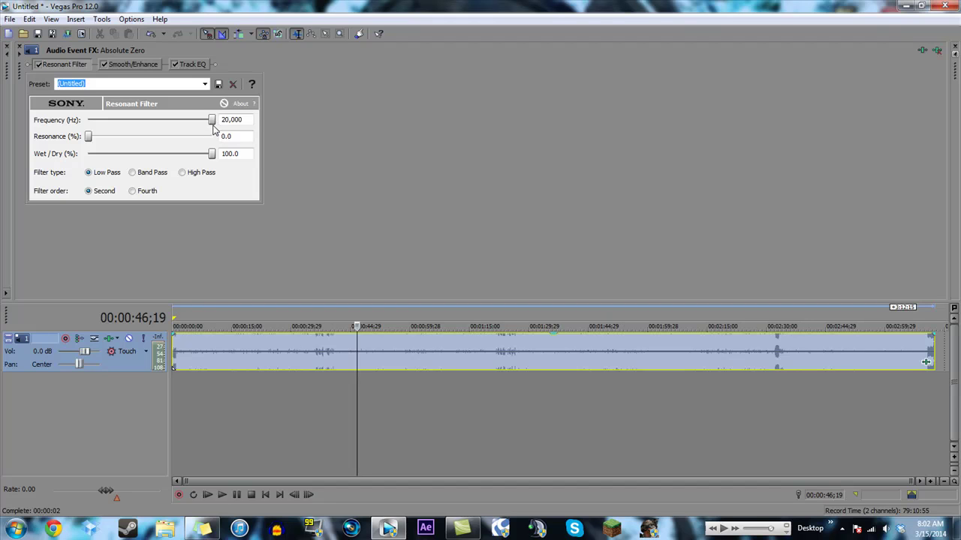
{"action": "left_click_drag", "start_coordinate": [212, 121], "coordinate": [191, 175]}
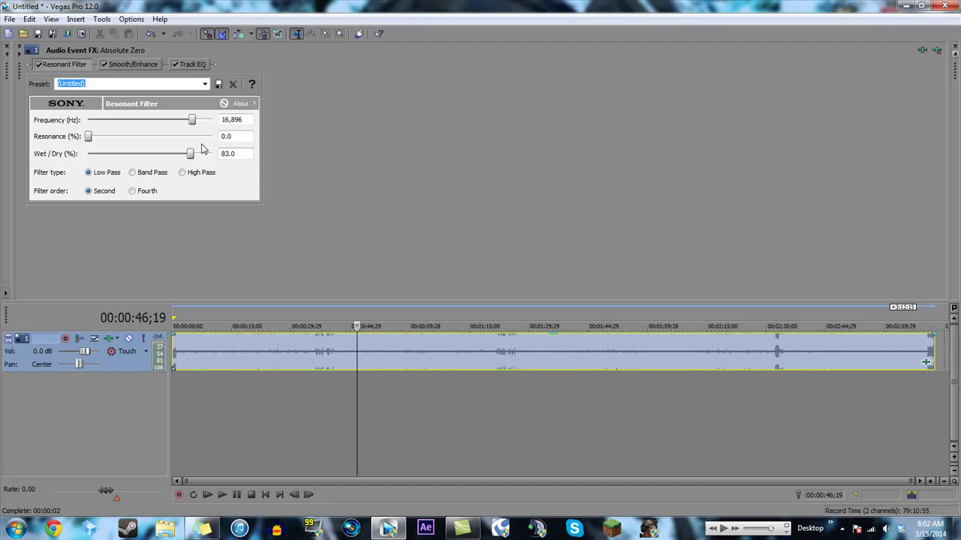
{"action": "left_click", "coordinate": [19, 49]}
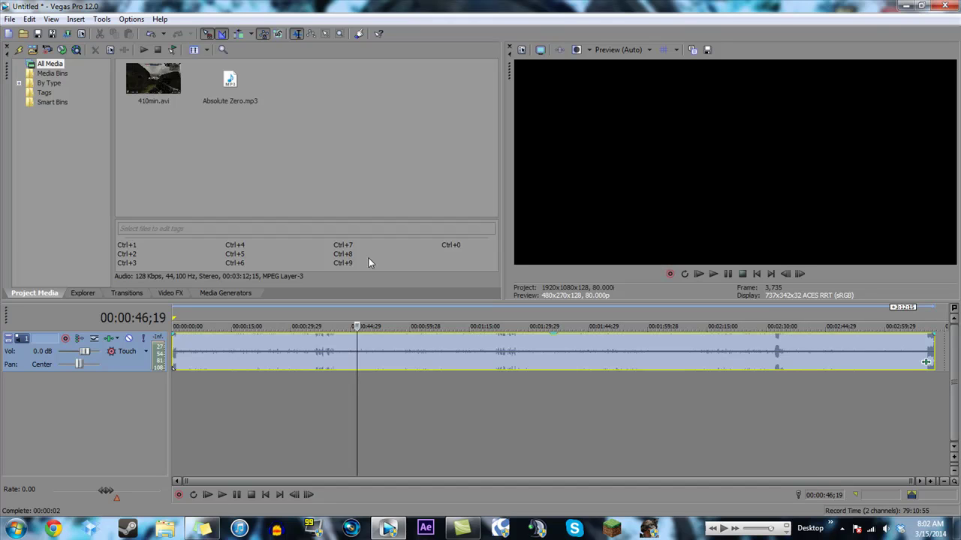
Delete the Absolute Zero audio event from the timeline and place the 410min.avi clip there instead.
{"action": "left_click", "coordinate": [197, 357]}
{"action": "key", "text": "Delete"}
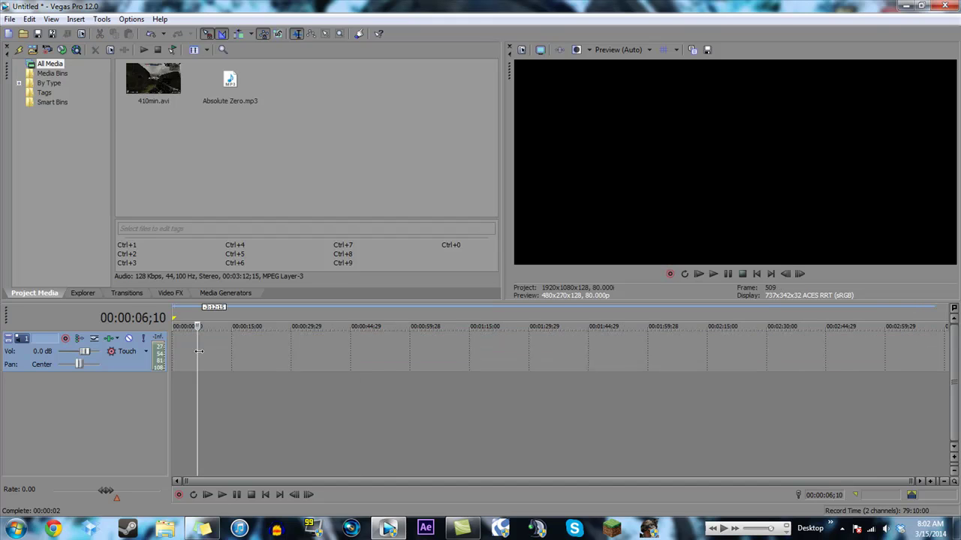
{"action": "left_click_drag", "start_coordinate": [153, 81], "coordinate": [528, 377]}
{"action": "left_click", "coordinate": [544, 353]}
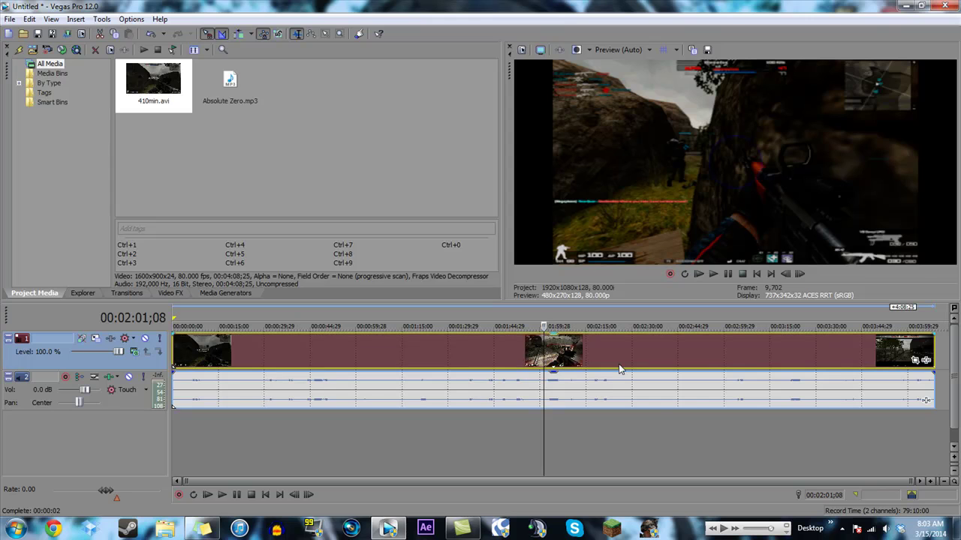
Examine how the picture fills the preview frame at several points along the 410min video event.
{"action": "left_click", "coordinate": [649, 352]}
{"action": "left_click", "coordinate": [470, 359]}
{"action": "left_click", "coordinate": [425, 358]}
{"action": "left_click", "coordinate": [568, 360]}
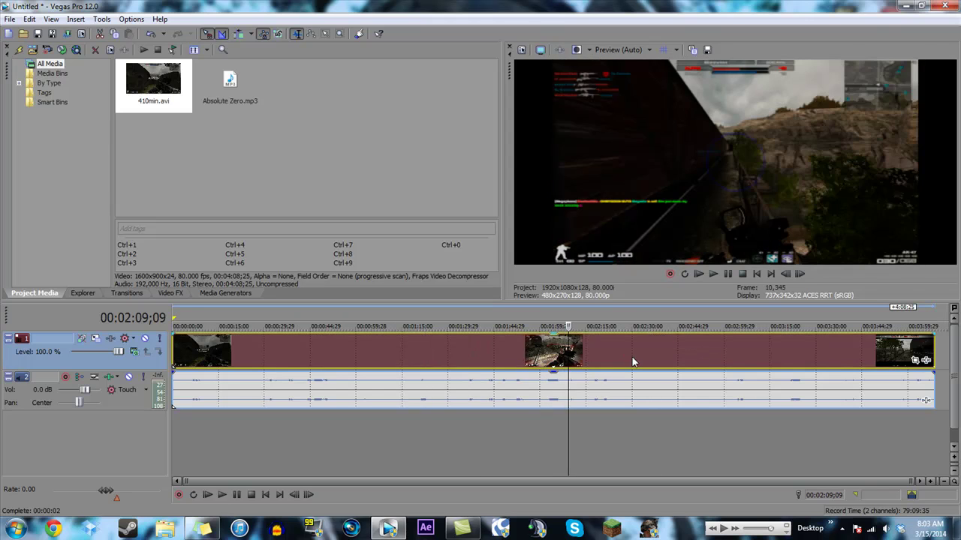
{"action": "left_click", "coordinate": [632, 361]}
{"action": "left_click", "coordinate": [681, 361]}
{"action": "left_click", "coordinate": [584, 354]}
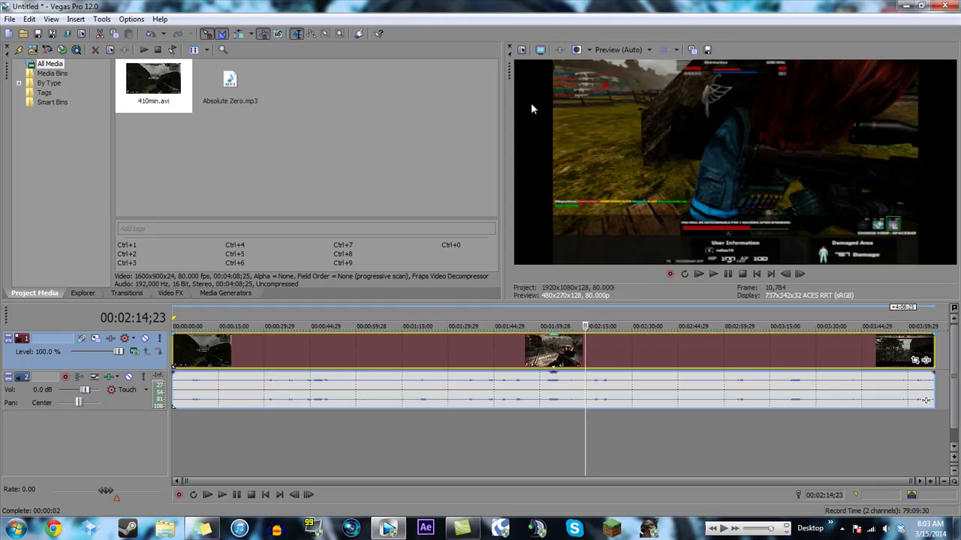
{"action": "right_click", "coordinate": [578, 351]}
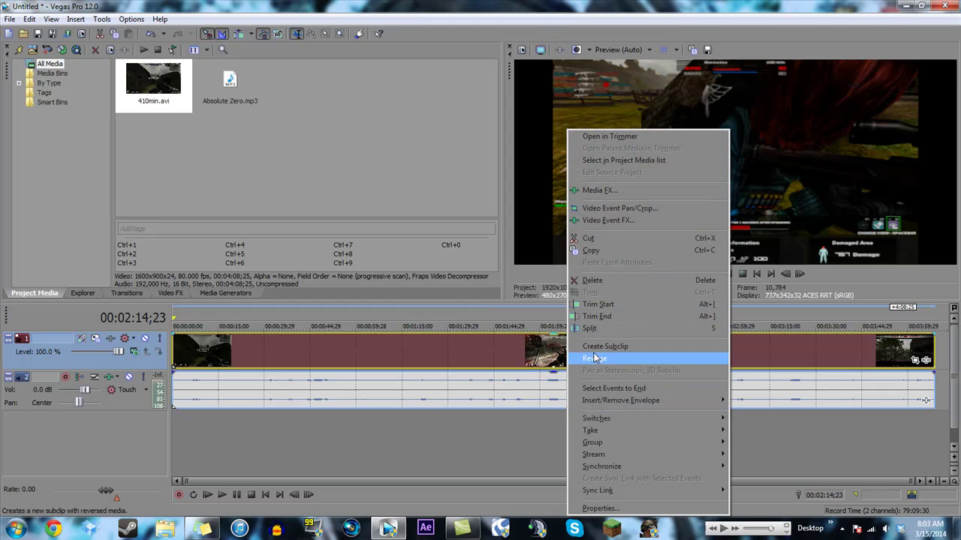
{"action": "left_click", "coordinate": [485, 359]}
{"action": "right_click", "coordinate": [466, 391]}
{"action": "left_click", "coordinate": [443, 365]}
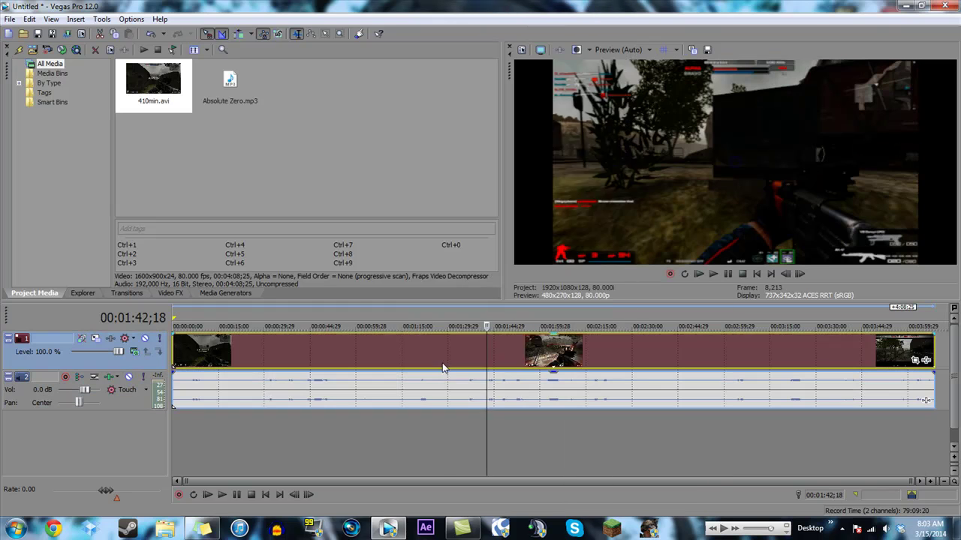
Turn off Maintain Aspect Ratio for the 410min video event so that it fills the frame.
{"action": "right_click", "coordinate": [526, 358]}
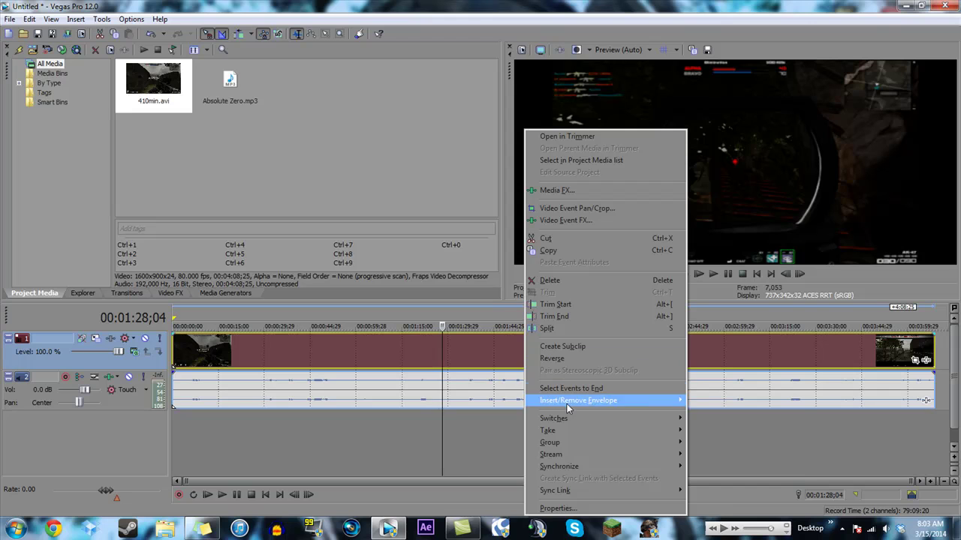
{"action": "mouse_move", "coordinate": [564, 417]}
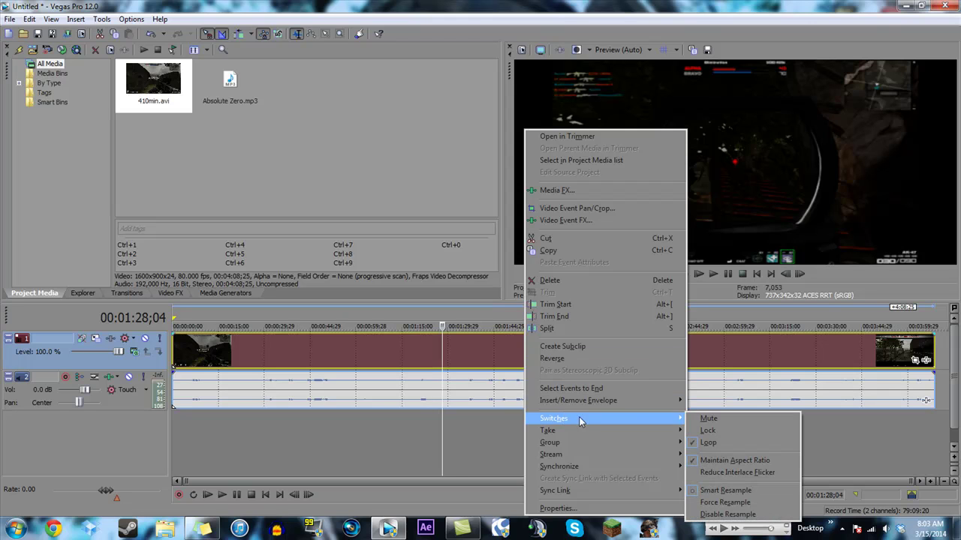
{"action": "left_click", "coordinate": [734, 460]}
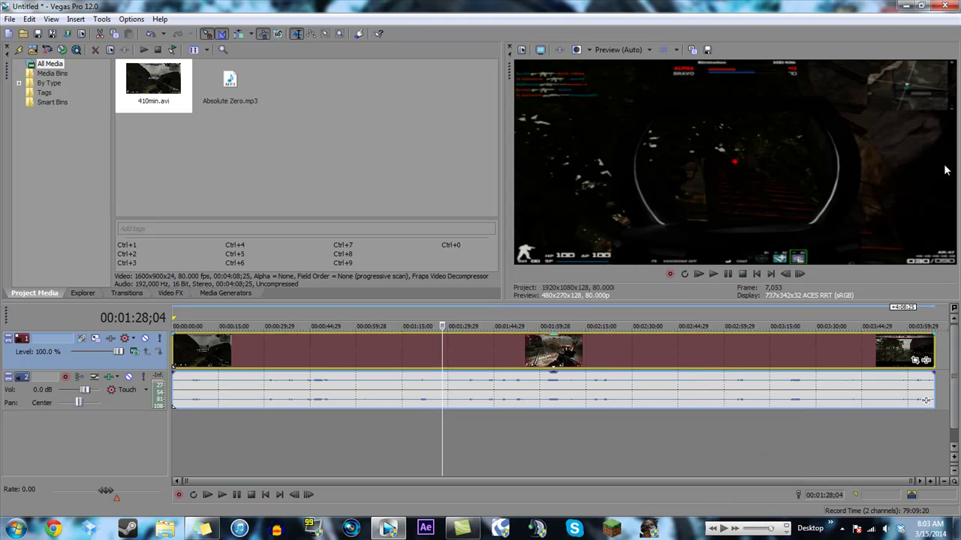
Turn Maintain Aspect Ratio back on for the video event for comparison, and switch it off again.
{"action": "right_click", "coordinate": [527, 351]}
{"action": "mouse_move", "coordinate": [659, 420]}
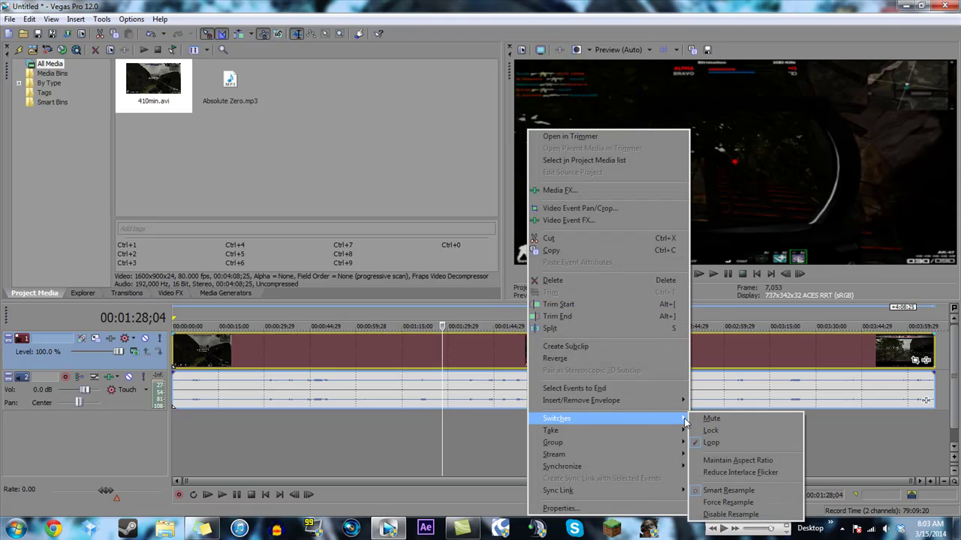
{"action": "left_click", "coordinate": [739, 461]}
{"action": "right_click", "coordinate": [657, 346]}
{"action": "key", "text": "Escape"}
{"action": "right_click", "coordinate": [589, 355]}
{"action": "mouse_move", "coordinate": [637, 419]}
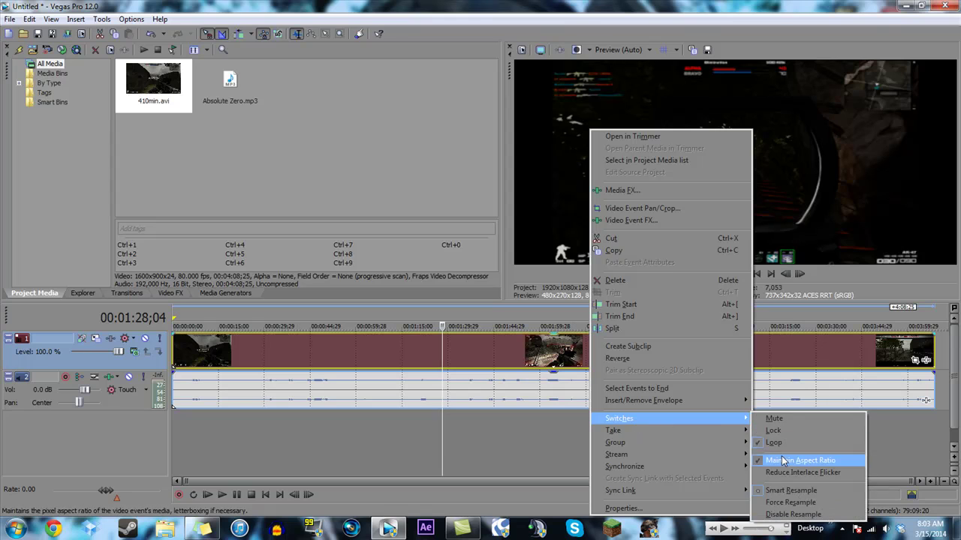
{"action": "left_click", "coordinate": [781, 456]}
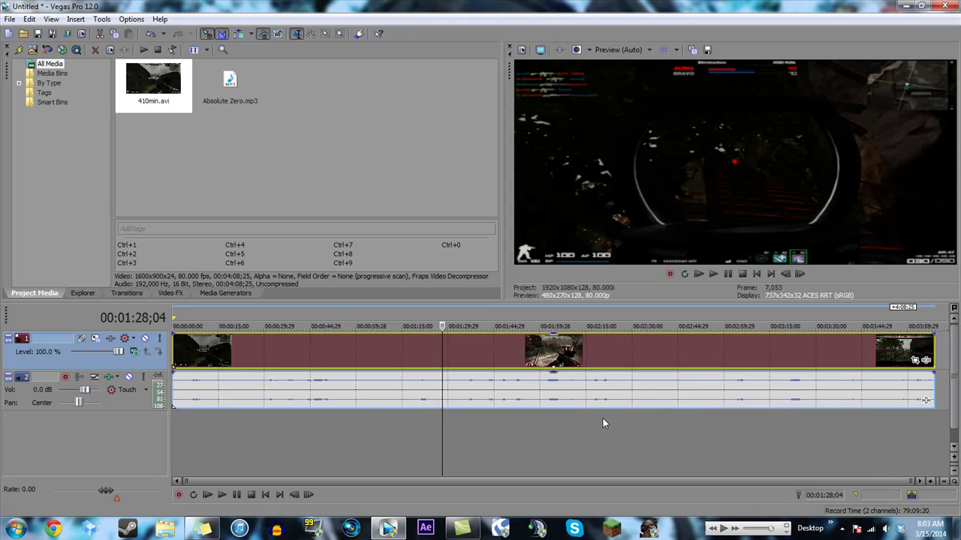
Open the Event Pan/Crop settings of the 410min video event and widen their pane.
{"action": "left_click", "coordinate": [610, 344]}
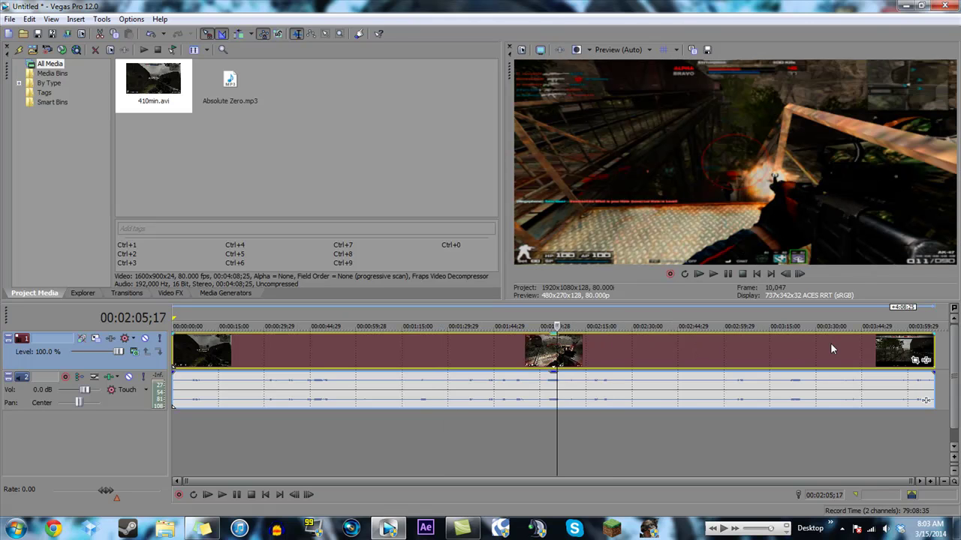
{"action": "left_click", "coordinate": [915, 361]}
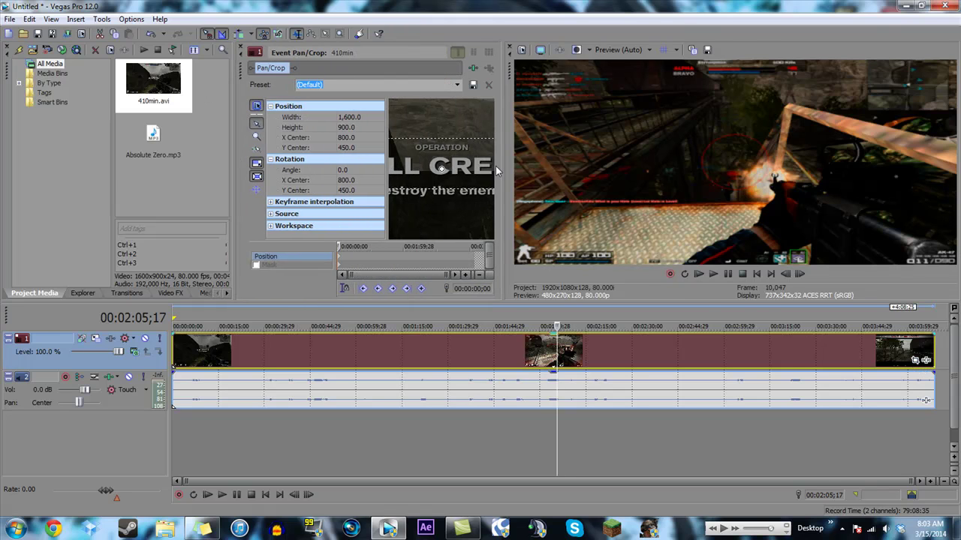
{"action": "left_click_drag", "start_coordinate": [503, 171], "coordinate": [674, 167]}
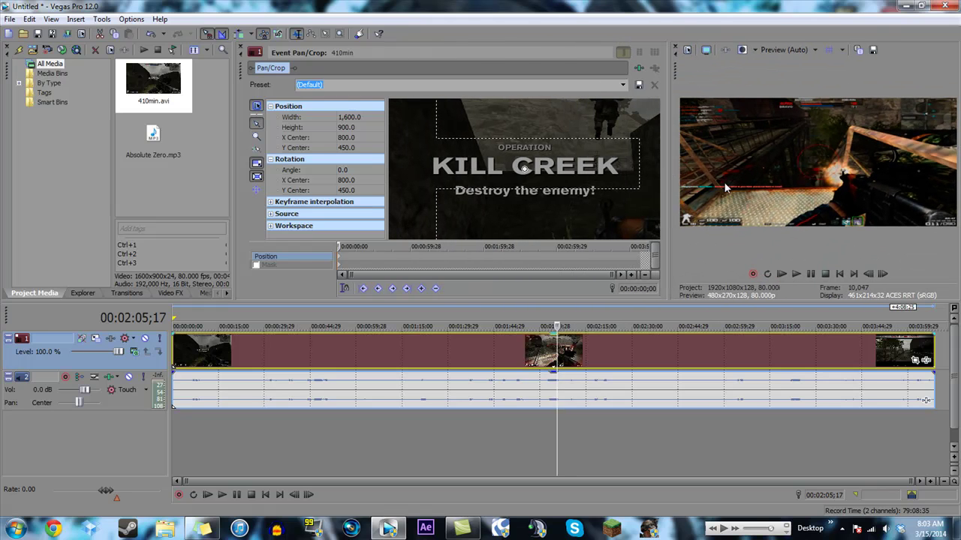
Shrink the pan/crop frame of the 410min event to about 653.5 by 367.6 and centre it at about X 350, Y 437.3.
{"action": "left_click_drag", "start_coordinate": [672, 241], "coordinate": [730, 241]}
{"action": "scroll", "coordinate": [552, 172], "scroll_direction": "down", "scroll_amount": 4}
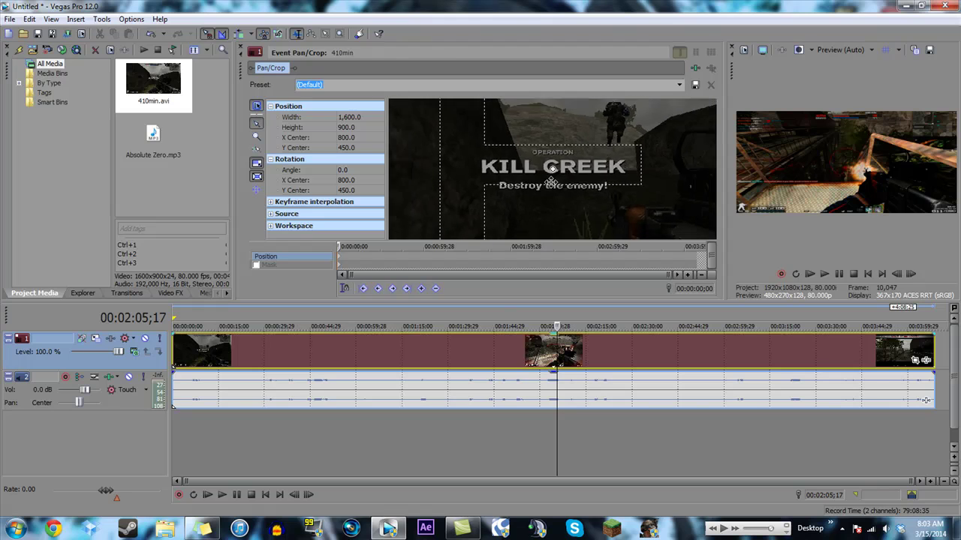
{"action": "scroll", "coordinate": [551, 173], "scroll_direction": "down", "scroll_amount": 3}
{"action": "left_click_drag", "start_coordinate": [627, 212], "coordinate": [583, 183]}
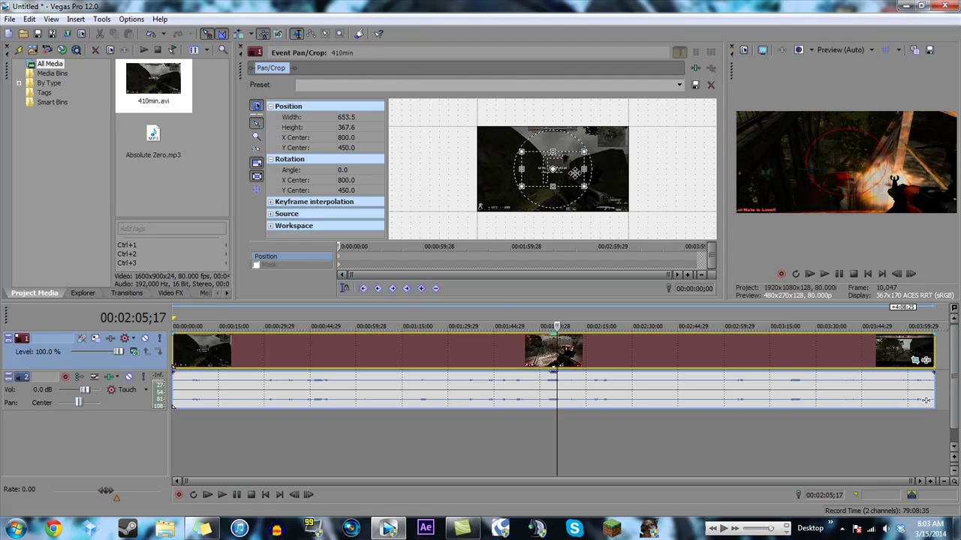
{"action": "left_click_drag", "start_coordinate": [565, 173], "coordinate": [525, 174]}
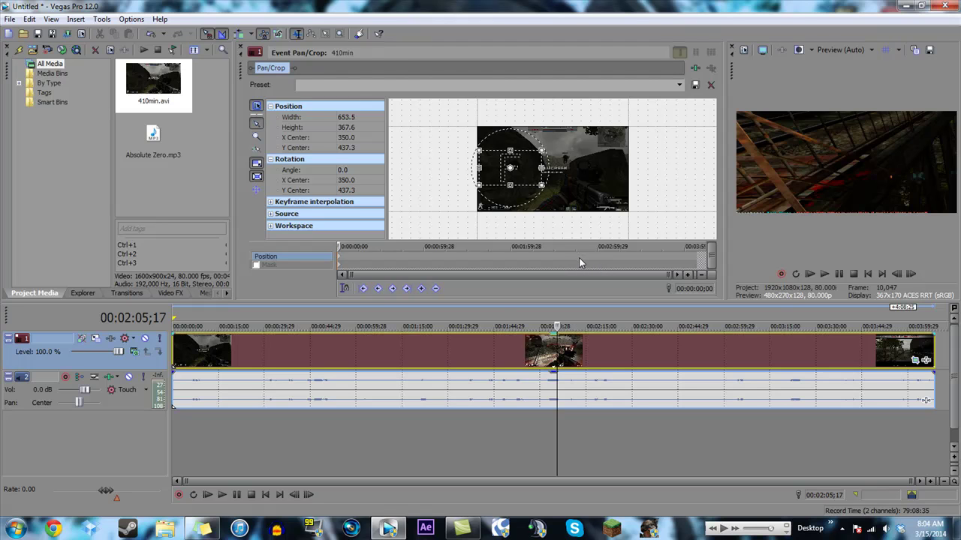
Animate the crop with a position keyframe near 00:04:07;07, centred at about X 1,205.6, Y 443.7, and close the pan/crop settings.
{"action": "left_click", "coordinate": [508, 257]}
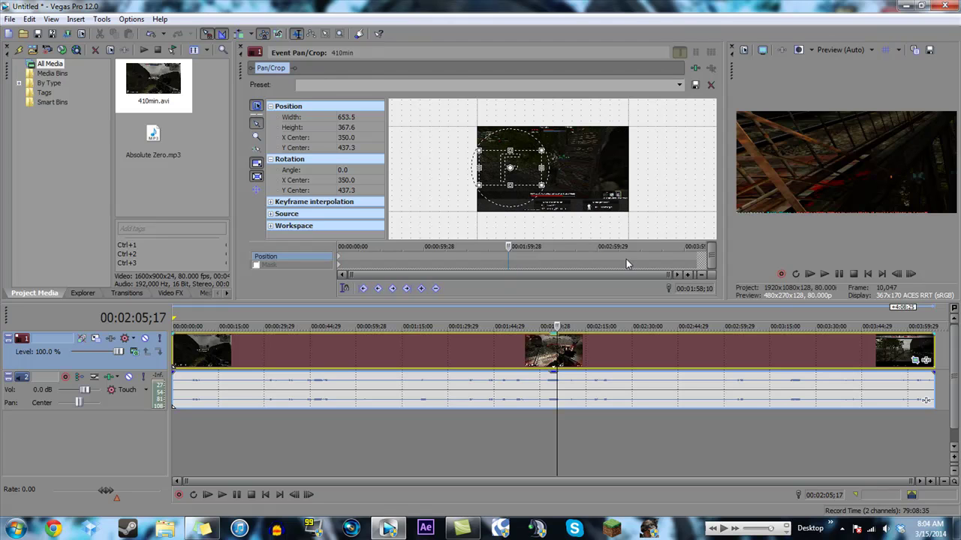
{"action": "left_click", "coordinate": [695, 258]}
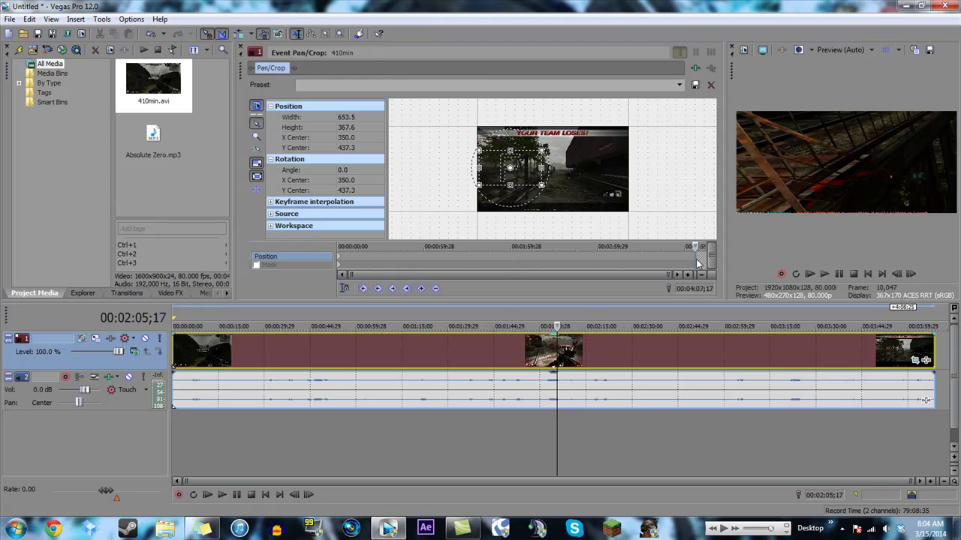
{"action": "left_click_drag", "start_coordinate": [522, 178], "coordinate": [604, 175]}
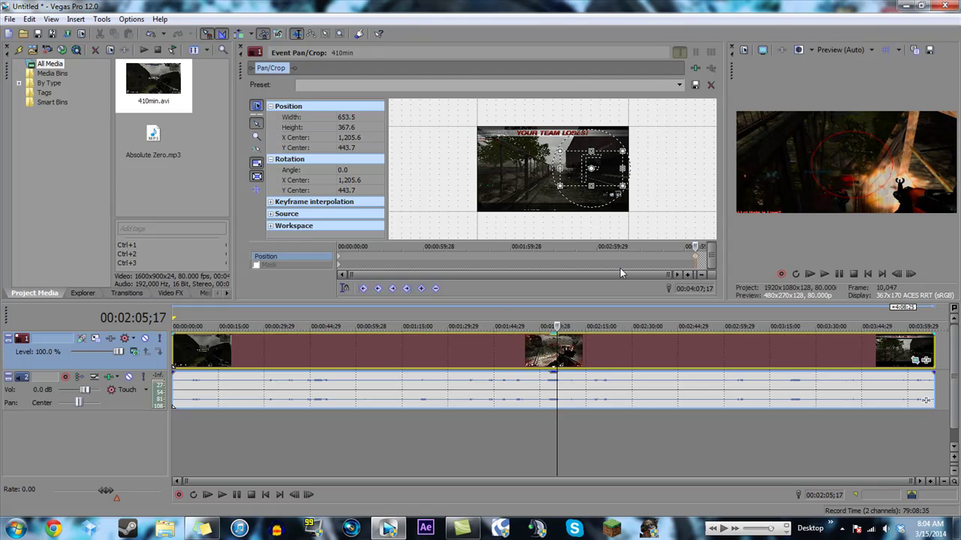
{"action": "left_click", "coordinate": [241, 49]}
Examine how the animated crop pans across the picture at several points along the 410min video event.
{"action": "left_click", "coordinate": [572, 347]}
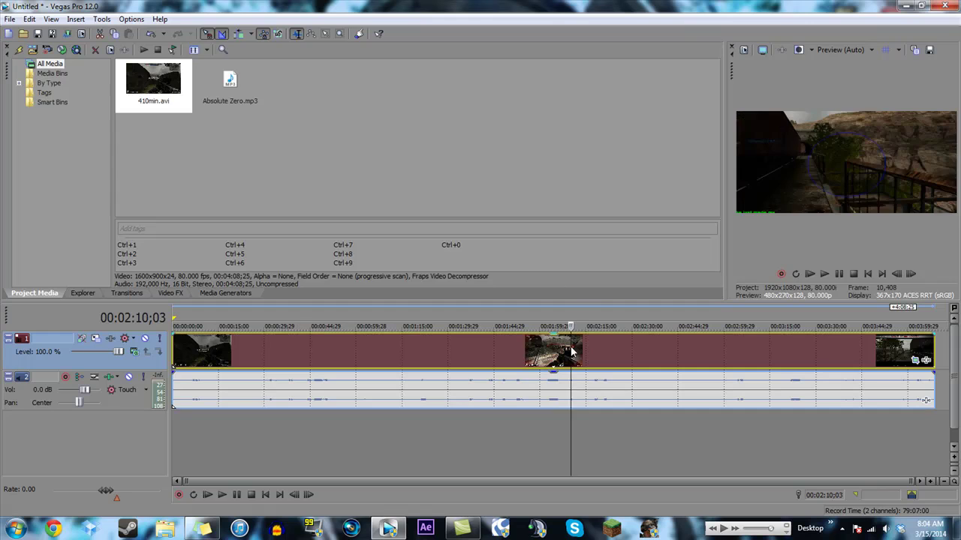
{"action": "left_click", "coordinate": [635, 350]}
{"action": "left_click", "coordinate": [760, 352]}
{"action": "left_click", "coordinate": [795, 351]}
{"action": "left_click", "coordinate": [834, 351]}
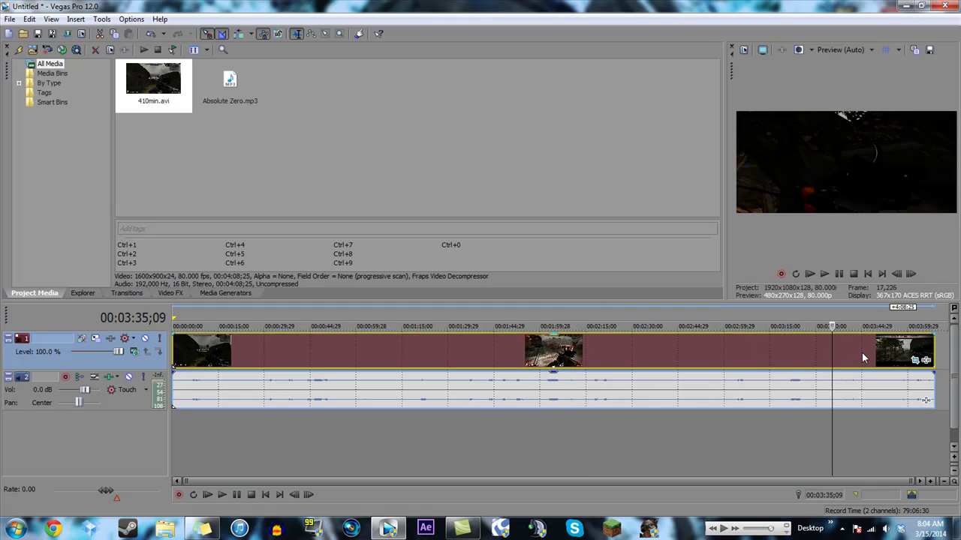
{"action": "left_click", "coordinate": [715, 361]}
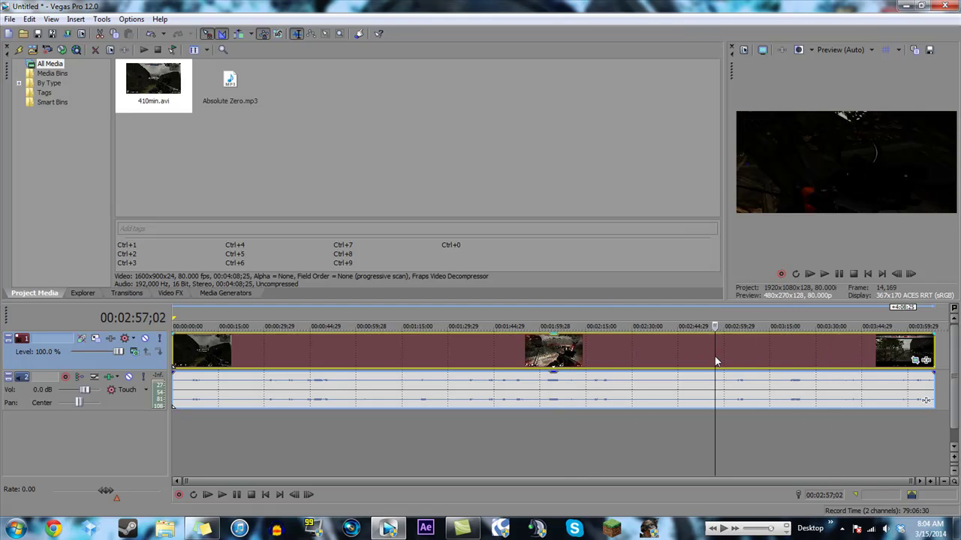
{"action": "left_click", "coordinate": [561, 360]}
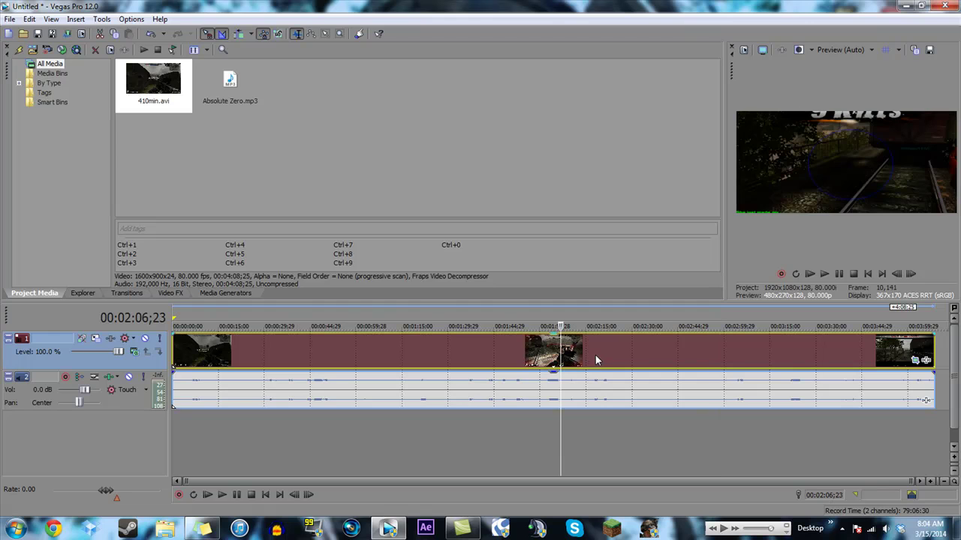
{"action": "left_click", "coordinate": [637, 353]}
{"action": "left_click", "coordinate": [703, 355]}
{"action": "left_click", "coordinate": [756, 352]}
{"action": "left_click", "coordinate": [796, 353]}
{"action": "left_click", "coordinate": [834, 352]}
{"action": "left_click", "coordinate": [879, 357]}
{"action": "left_click", "coordinate": [911, 354]}
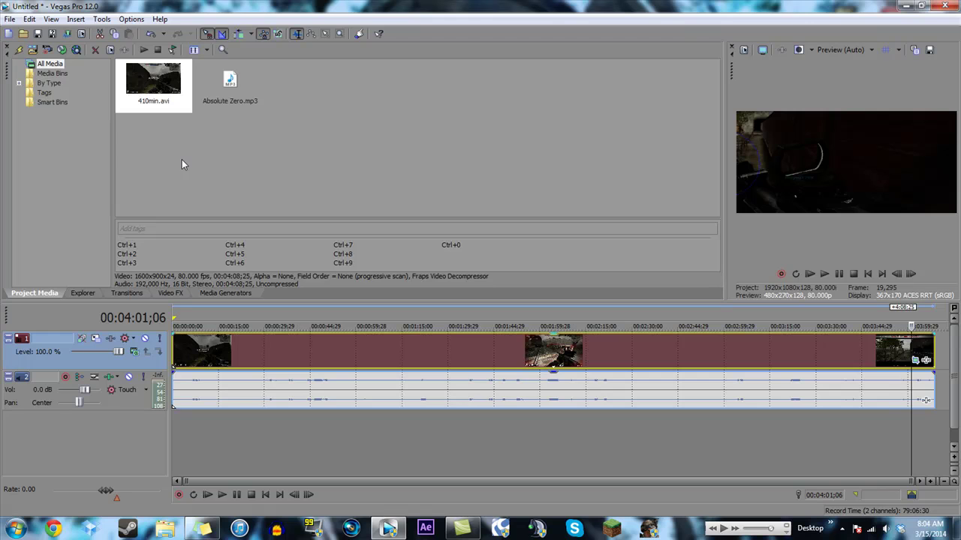
Replace the cropped video event with a fresh copy of 410min.avi at the timeline start and widen the preview pane.
{"action": "left_click", "coordinate": [193, 339]}
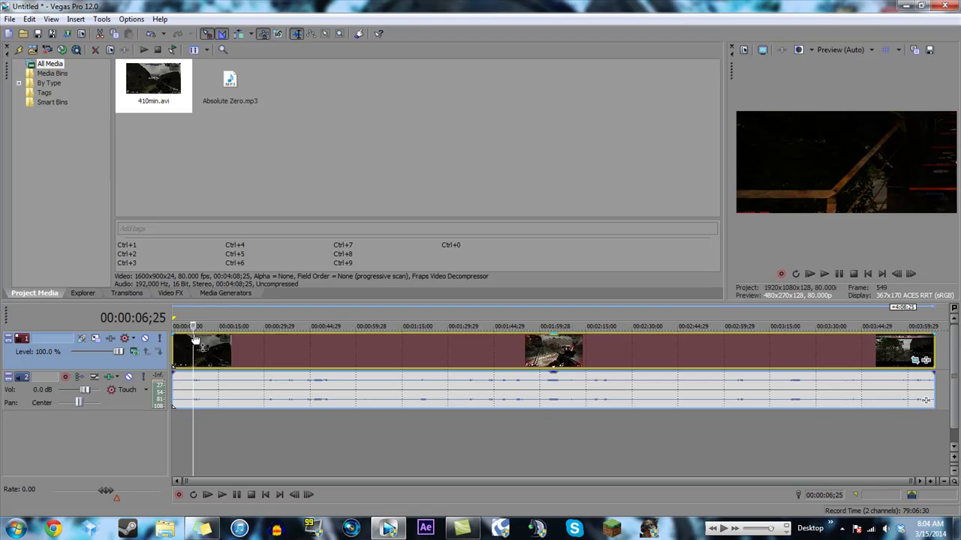
{"action": "key", "text": "Delete"}
{"action": "left_click_drag", "start_coordinate": [153, 81], "coordinate": [174, 346]}
{"action": "left_click_drag", "start_coordinate": [725, 188], "coordinate": [449, 188]}
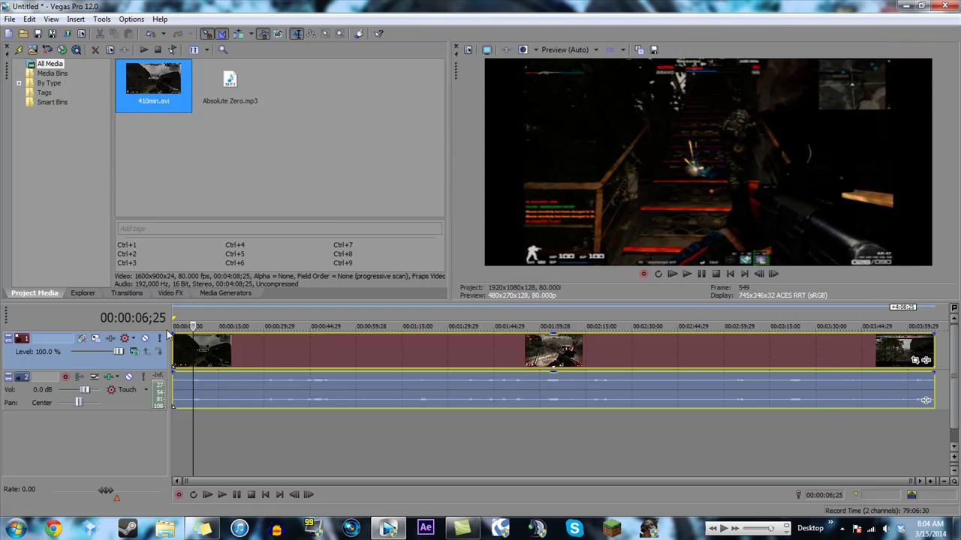
Add a fade-in of about 3 seconds at the start of the 410min video event and play it back.
{"action": "left_click", "coordinate": [176, 347]}
{"action": "scroll", "coordinate": [193, 345], "scroll_direction": "up", "scroll_amount": 5}
{"action": "scroll", "coordinate": [193, 345], "scroll_direction": "up", "scroll_amount": 3}
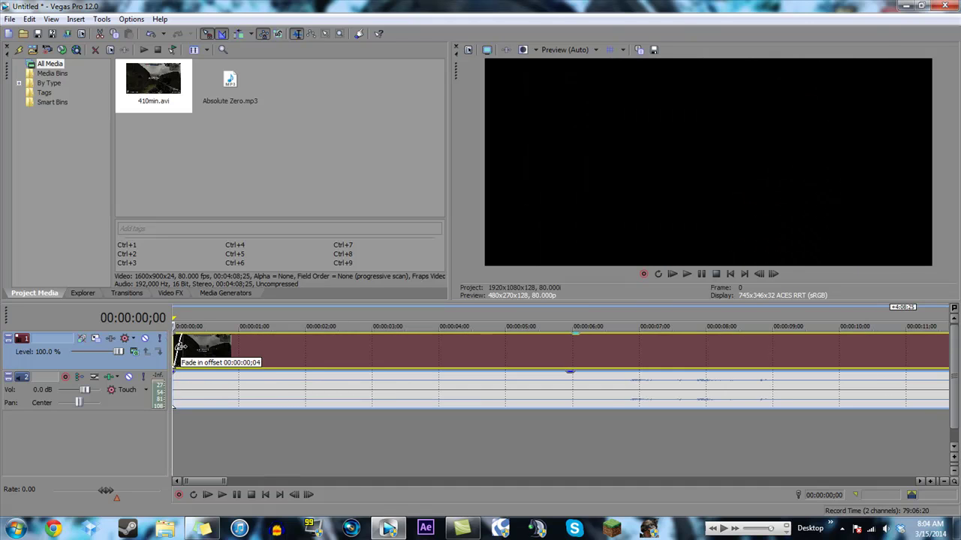
{"action": "key", "text": "space"}
{"action": "left_click_drag", "start_coordinate": [175, 335], "coordinate": [365, 335]}
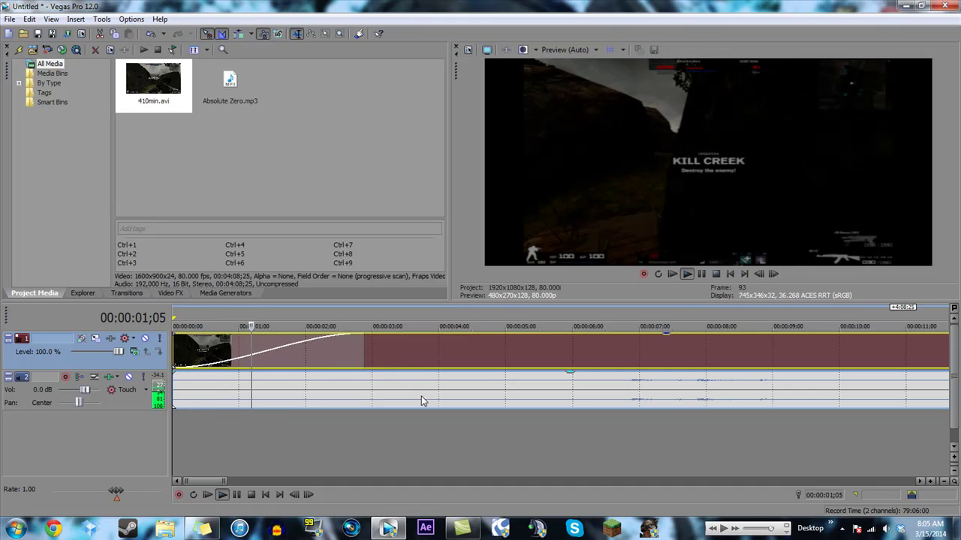
{"action": "key", "text": "space"}
{"action": "left_click", "coordinate": [431, 350]}
{"action": "scroll", "coordinate": [451, 349], "scroll_direction": "down", "scroll_amount": 8}
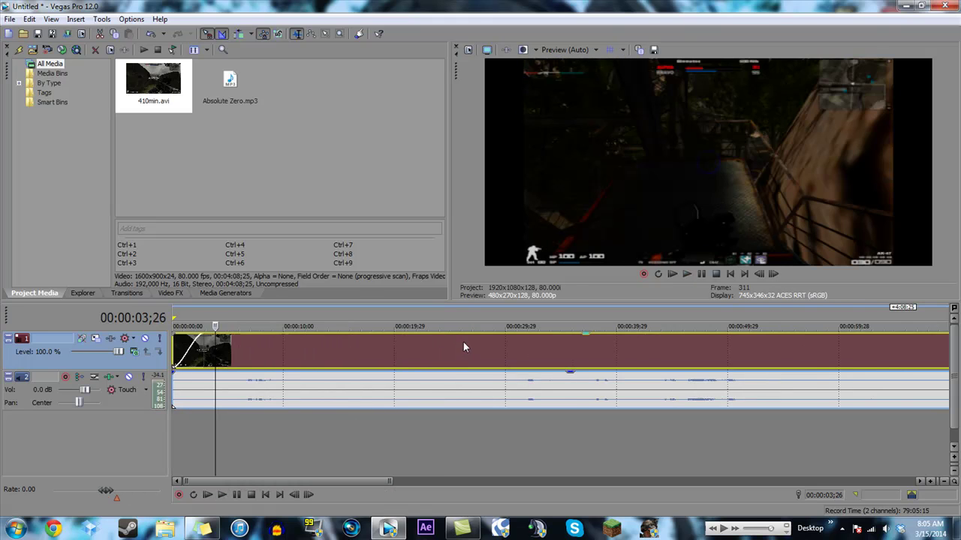
Add a fade-out at the end of the 410min video event.
{"action": "left_click", "coordinate": [921, 350]}
{"action": "scroll", "coordinate": [921, 349], "scroll_direction": "up", "scroll_amount": 3}
{"action": "scroll", "coordinate": [922, 350], "scroll_direction": "up", "scroll_amount": 1}
{"action": "left_click_drag", "start_coordinate": [933, 335], "coordinate": [841, 345]}
{"action": "scroll", "coordinate": [448, 343], "scroll_direction": "down", "scroll_amount": 2}
{"action": "scroll", "coordinate": [438, 354], "scroll_direction": "down", "scroll_amount": 2}
{"action": "scroll", "coordinate": [439, 351], "scroll_direction": "down", "scroll_amount": 2}
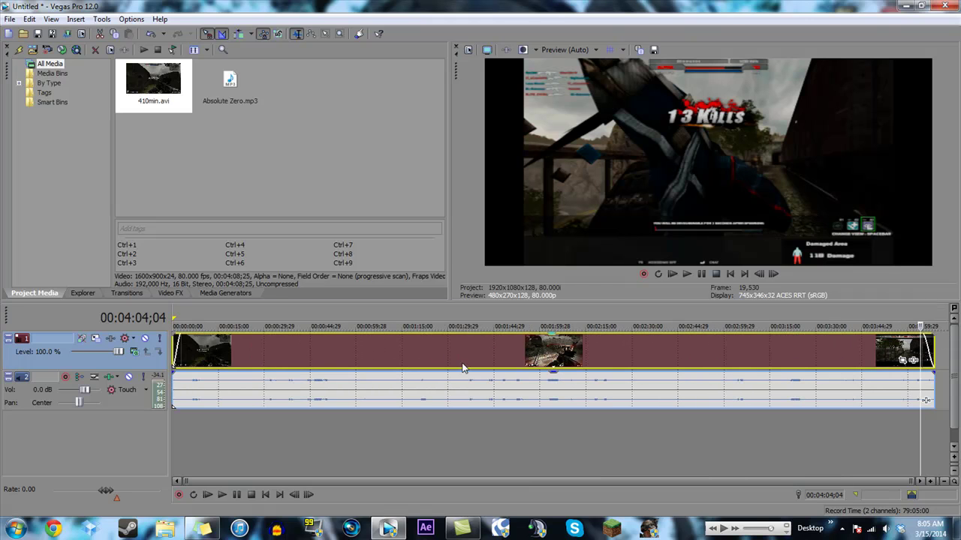
{"action": "left_click", "coordinate": [326, 352]}
{"action": "scroll", "coordinate": [335, 367], "scroll_direction": "up", "scroll_amount": 2}
{"action": "scroll", "coordinate": [335, 368], "scroll_direction": "down", "scroll_amount": 2}
{"action": "left_click", "coordinate": [442, 358]}
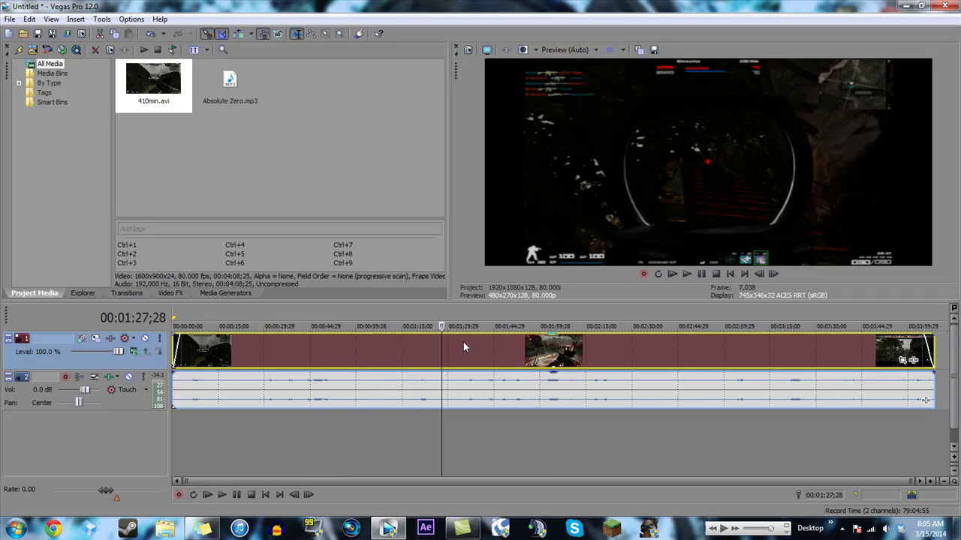
Delete the 410min clip from the timeline and place Absolute Zero.mp3 at the start of the audio track.
{"action": "left_click", "coordinate": [338, 341]}
{"action": "key", "text": "Delete"}
{"action": "left_click_drag", "start_coordinate": [231, 89], "coordinate": [177, 366]}
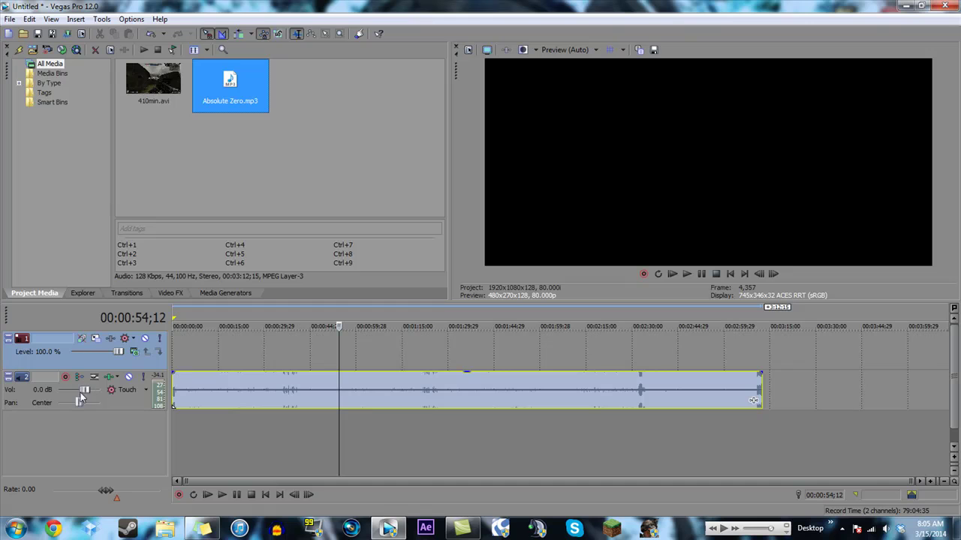
Raise the audio track's volume to 12.0 dB for demonstration, and return it to 0.0 dB.
{"action": "left_click_drag", "start_coordinate": [86, 390], "coordinate": [106, 395]}
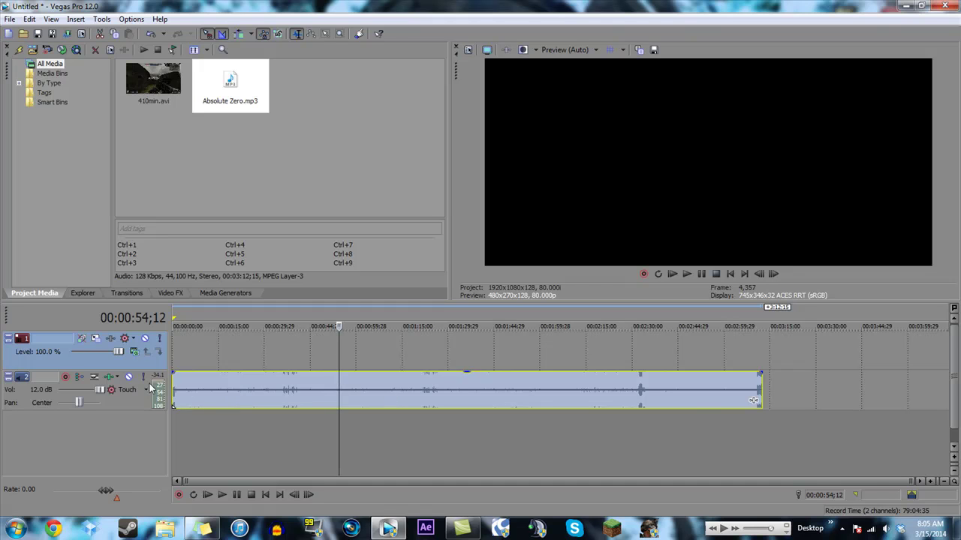
{"action": "mouse_move", "coordinate": [100, 390]}
{"action": "left_mouse_down"}
{"action": "mouse_move", "coordinate": [85, 397]}
{"action": "mouse_move", "coordinate": [90, 402]}
{"action": "left_mouse_up"}
Try out the gain line and the fade handles at both ends of the Absolute Zero audio event.
{"action": "left_click", "coordinate": [491, 405]}
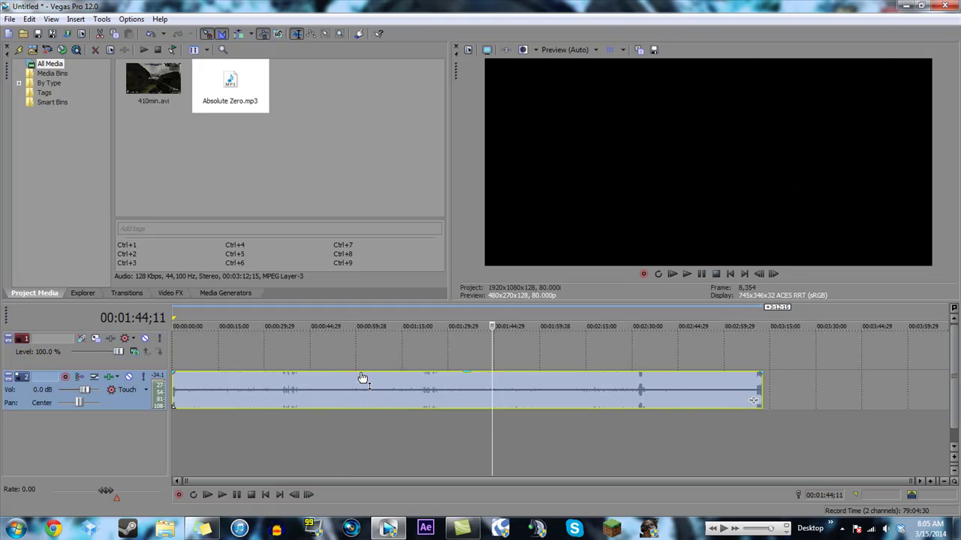
{"action": "mouse_move", "coordinate": [362, 375]}
{"action": "left_mouse_down"}
{"action": "mouse_move", "coordinate": [346, 390]}
{"action": "mouse_move", "coordinate": [346, 374]}
{"action": "left_mouse_up"}
{"action": "mouse_move", "coordinate": [175, 373]}
{"action": "left_mouse_down"}
{"action": "mouse_move", "coordinate": [191, 374]}
{"action": "mouse_move", "coordinate": [174, 373]}
{"action": "left_mouse_up"}
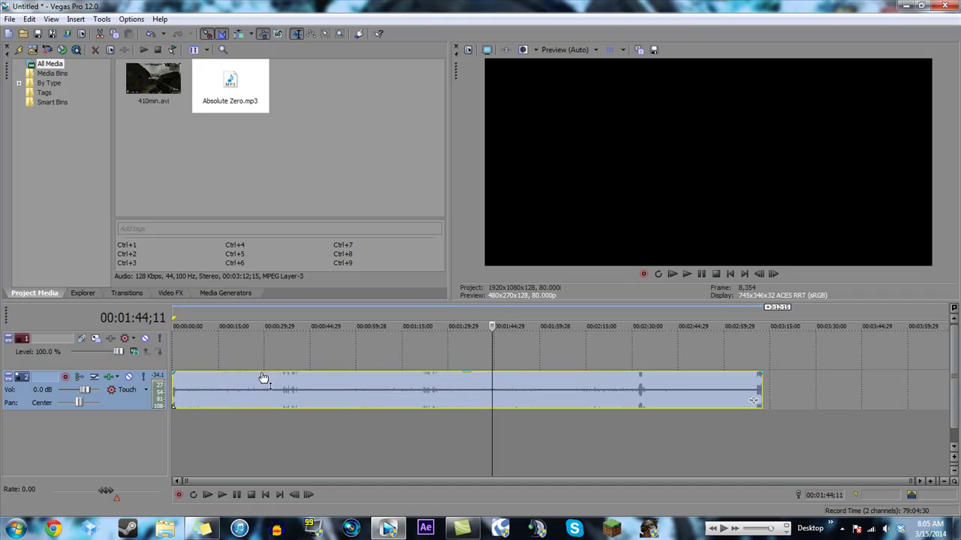
{"action": "mouse_move", "coordinate": [760, 373]}
{"action": "left_mouse_down"}
{"action": "mouse_move", "coordinate": [726, 374]}
{"action": "mouse_move", "coordinate": [760, 373]}
{"action": "left_mouse_up"}
{"action": "mouse_move", "coordinate": [330, 374]}
{"action": "left_mouse_down"}
{"action": "mouse_move", "coordinate": [326, 411]}
{"action": "mouse_move", "coordinate": [330, 373]}
{"action": "left_mouse_up"}
{"action": "left_click", "coordinate": [753, 401]}
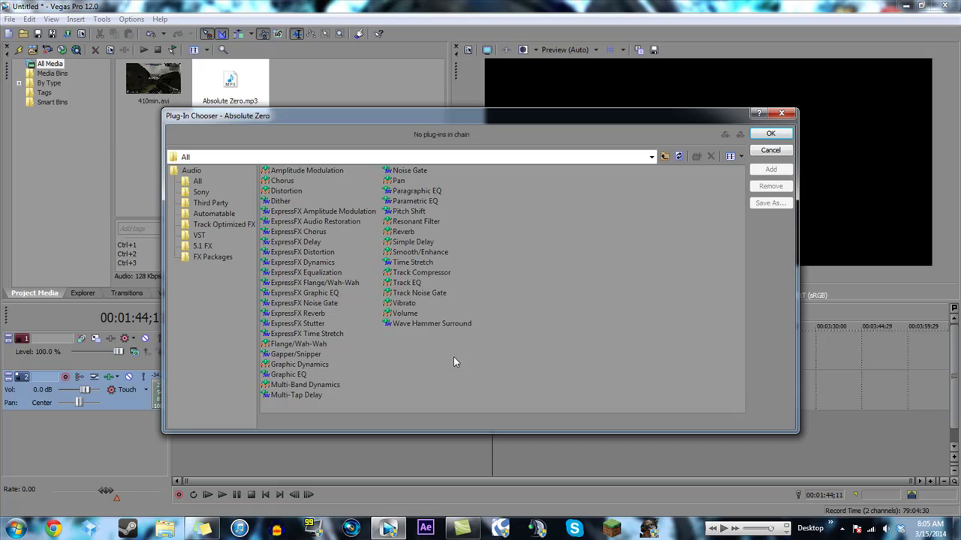
{"action": "left_click", "coordinate": [404, 313]}
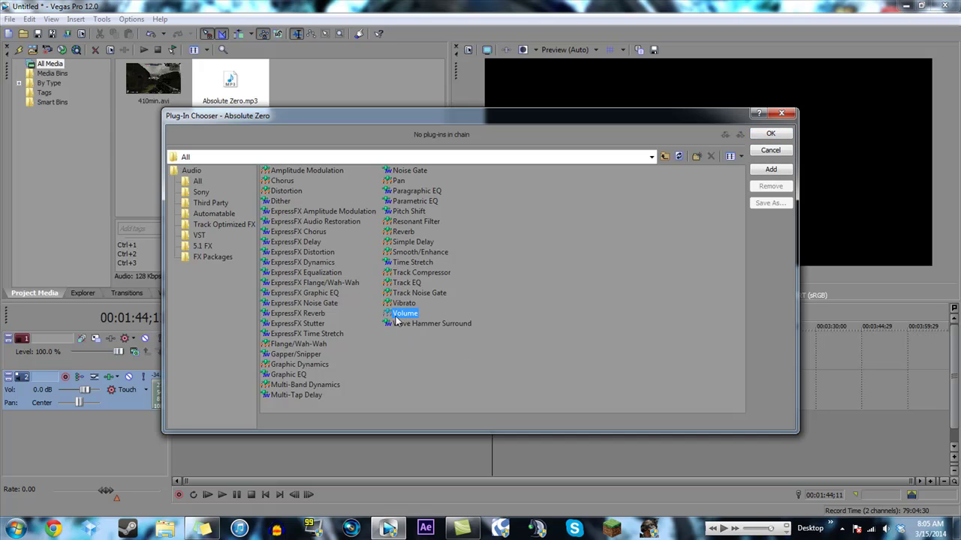
{"action": "left_click", "coordinate": [772, 134]}
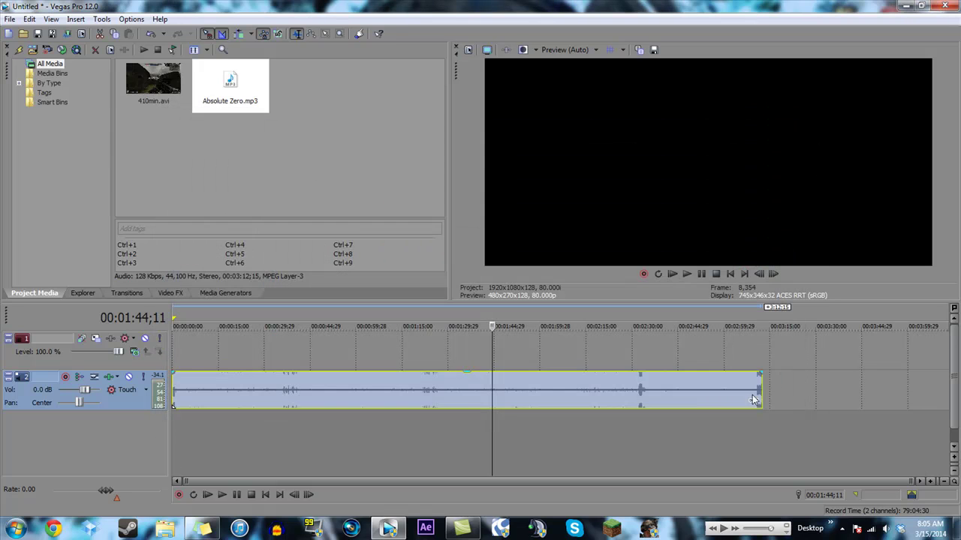
Add the Volume plug-in to the effect chain of the Absolute Zero audio event.
{"action": "left_click", "coordinate": [754, 402]}
{"action": "left_click", "coordinate": [405, 313]}
{"action": "left_click", "coordinate": [771, 168]}
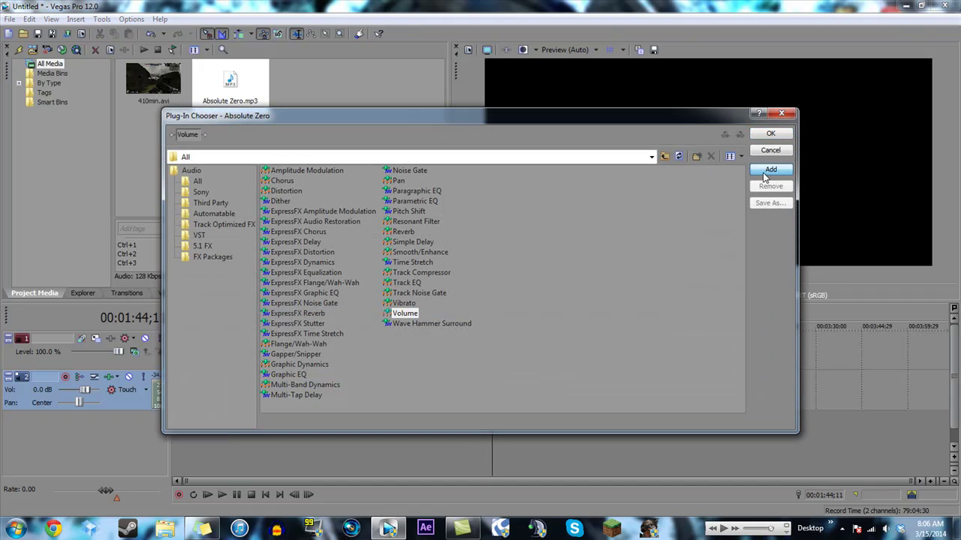
{"action": "left_click", "coordinate": [771, 134]}
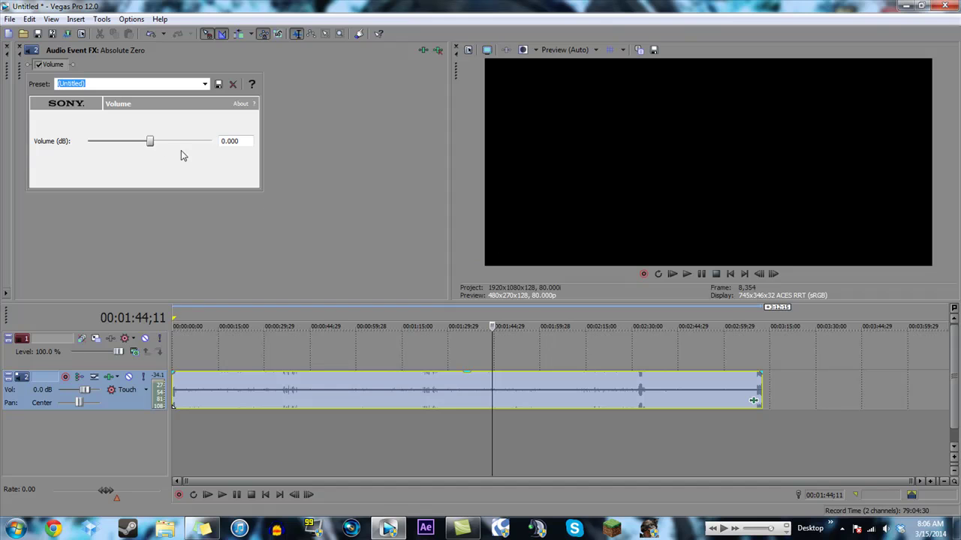
Lower the Volume effect to -Inf., raise it to 6.021 dB, and close the audio event effects.
{"action": "left_click_drag", "start_coordinate": [149, 148], "coordinate": [75, 147]}
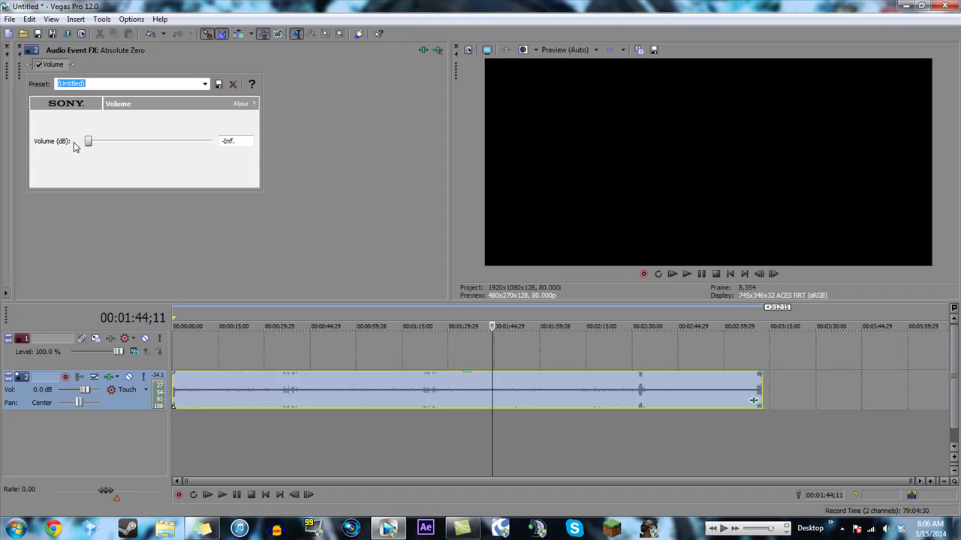
{"action": "left_click_drag", "start_coordinate": [74, 147], "coordinate": [222, 153]}
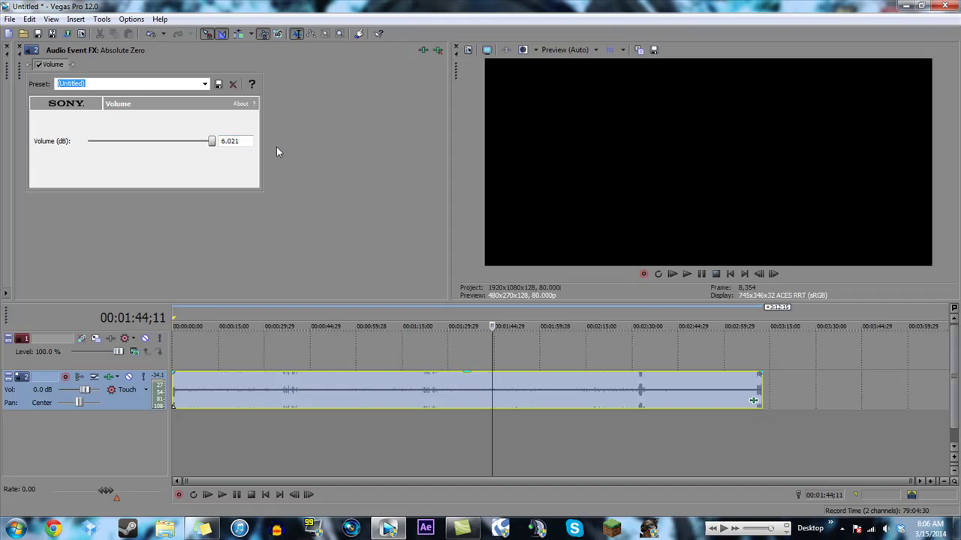
{"action": "left_click", "coordinate": [20, 49]}
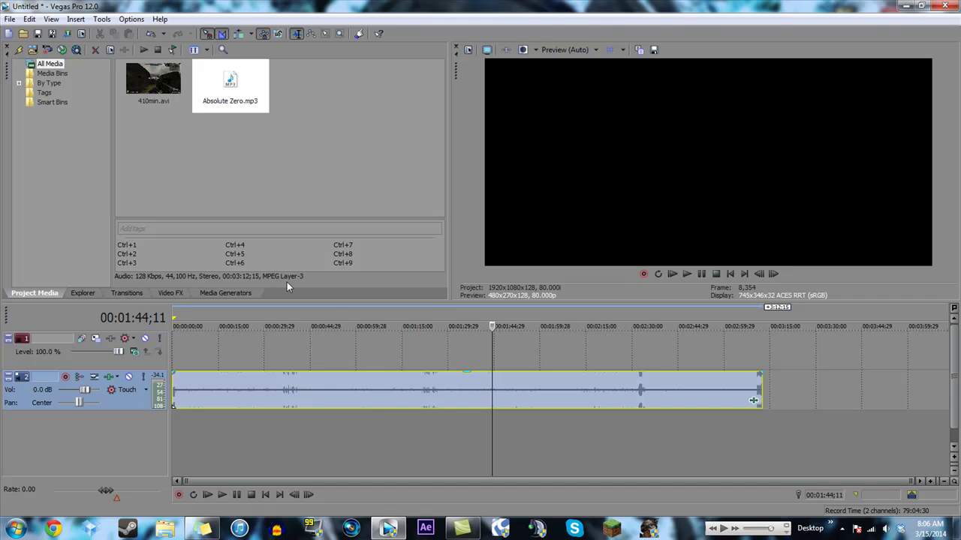
Delete the Absolute Zero audio event from the timeline.
{"action": "left_click", "coordinate": [375, 396]}
{"action": "key", "text": "Delete"}
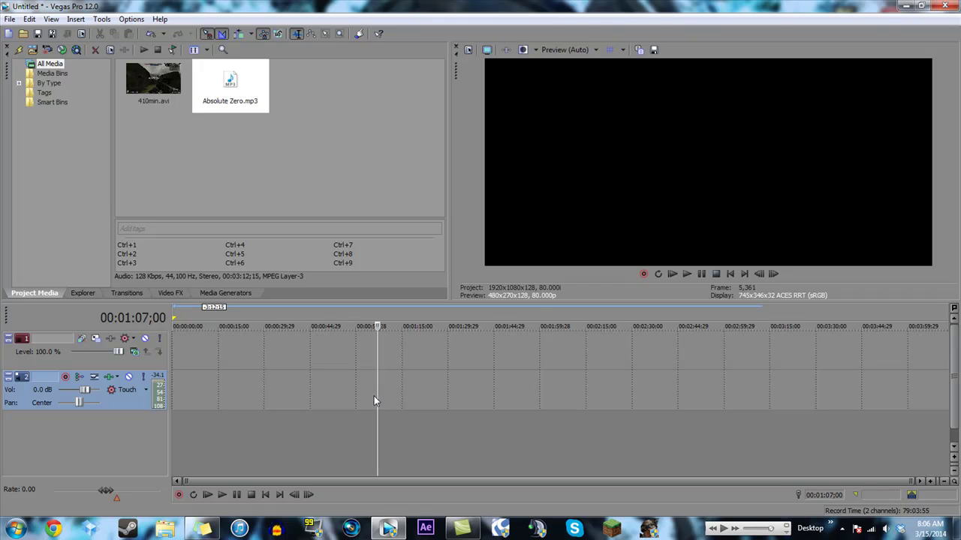
Open the project's video properties and choose the pixel aspect ratio 1.2121 (NTSC DV Widescreen).
{"action": "left_click", "coordinate": [469, 51]}
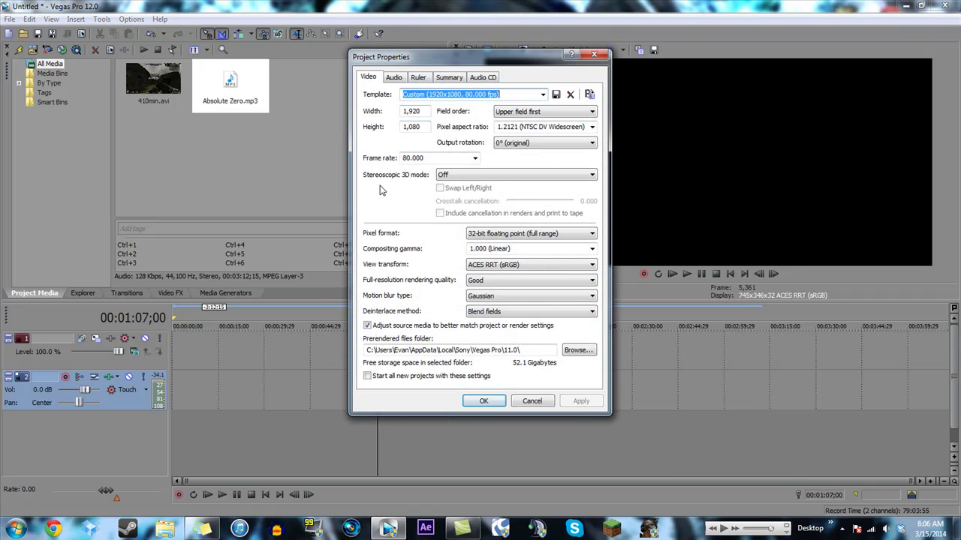
{"action": "left_click_drag", "start_coordinate": [517, 61], "coordinate": [442, 62]}
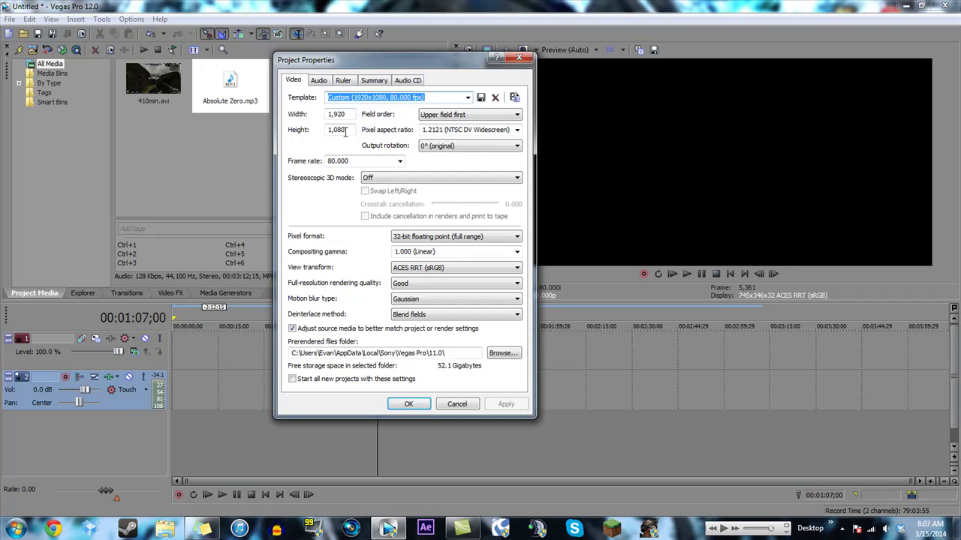
{"action": "left_click", "coordinate": [516, 130]}
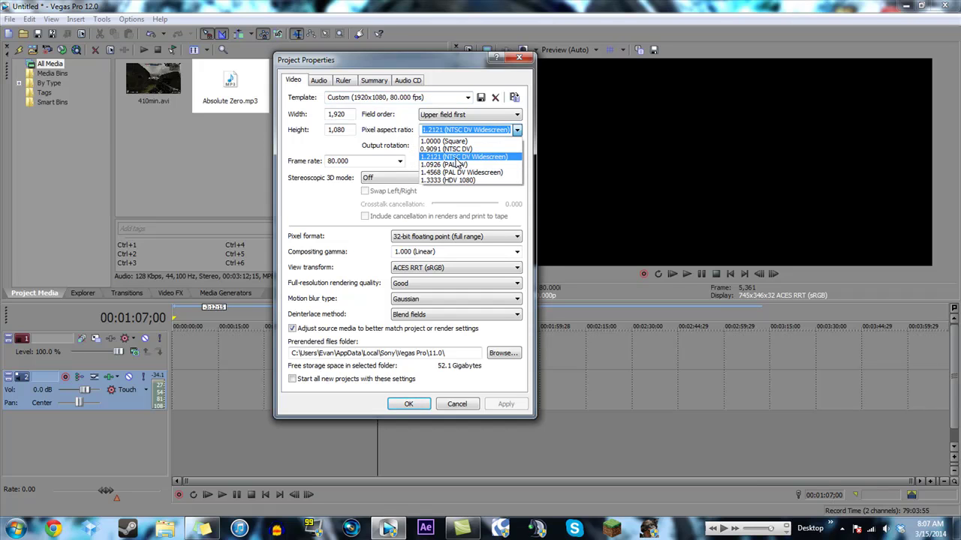
{"action": "left_click", "coordinate": [453, 157]}
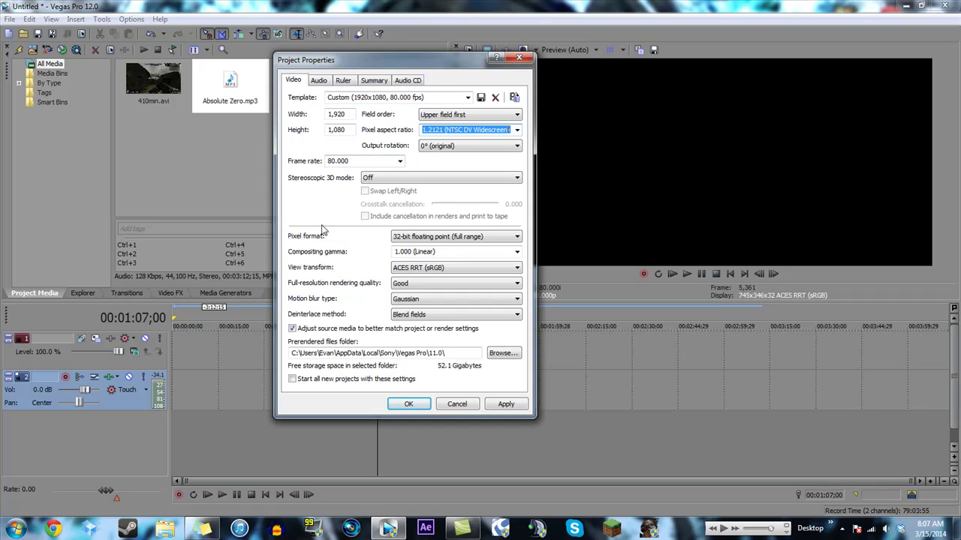
Choose the 32-bit floating point (full range) pixel format in the project's video properties.
{"action": "left_click", "coordinate": [413, 237]}
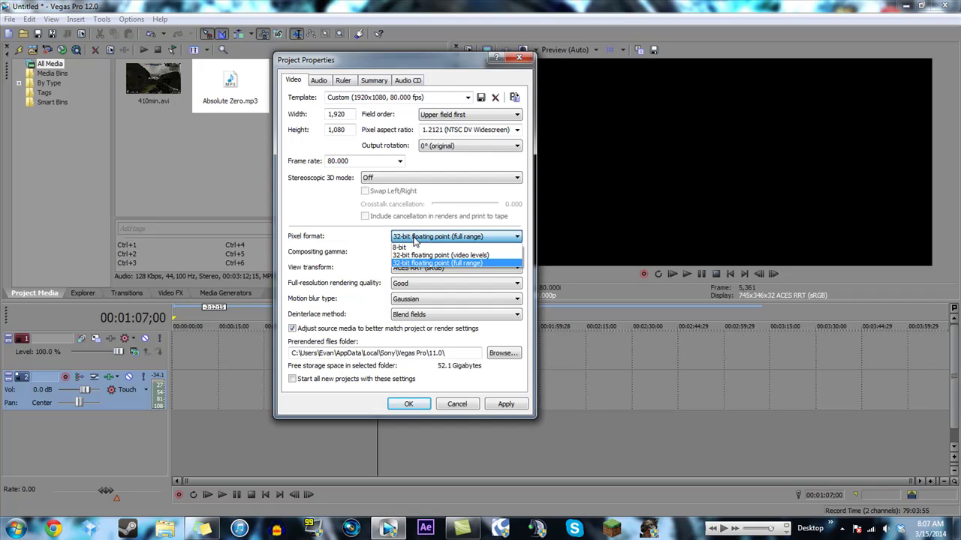
{"action": "left_click", "coordinate": [421, 237]}
{"action": "left_click", "coordinate": [439, 237]}
{"action": "left_click", "coordinate": [418, 264]}
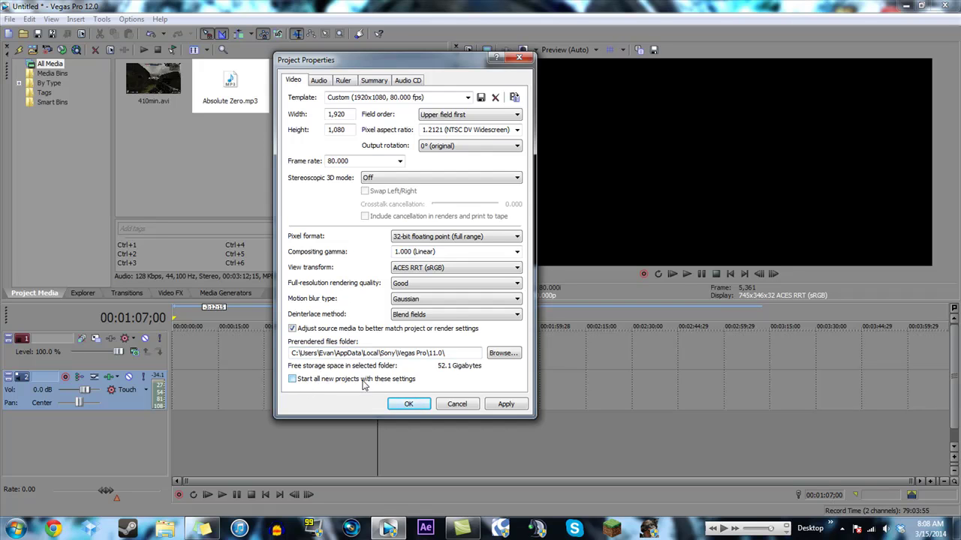
{"action": "left_click", "coordinate": [292, 380]}
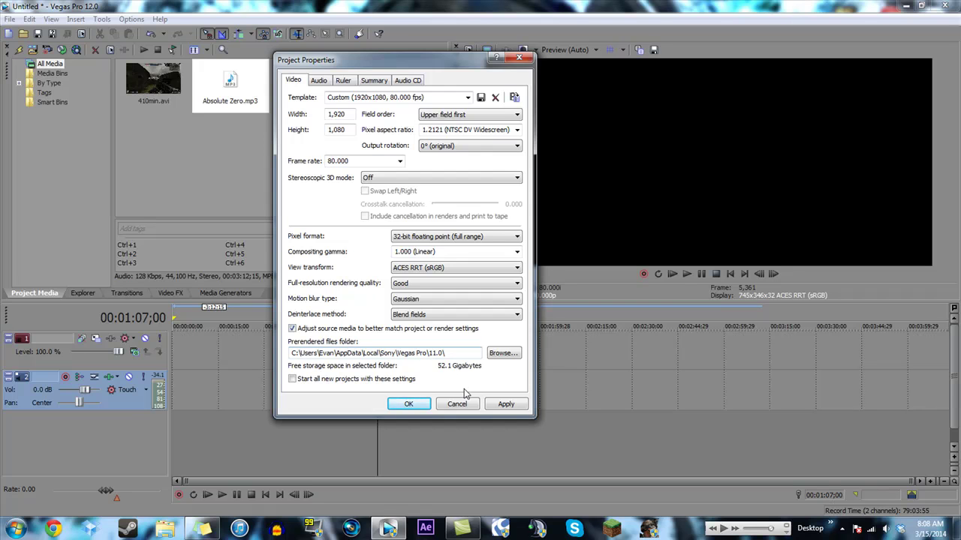
Examine the project's template, summary, ruler, audio and audio CD properties, and close the project properties without applying.
{"action": "left_click", "coordinate": [468, 98]}
{"action": "left_click", "coordinate": [469, 99]}
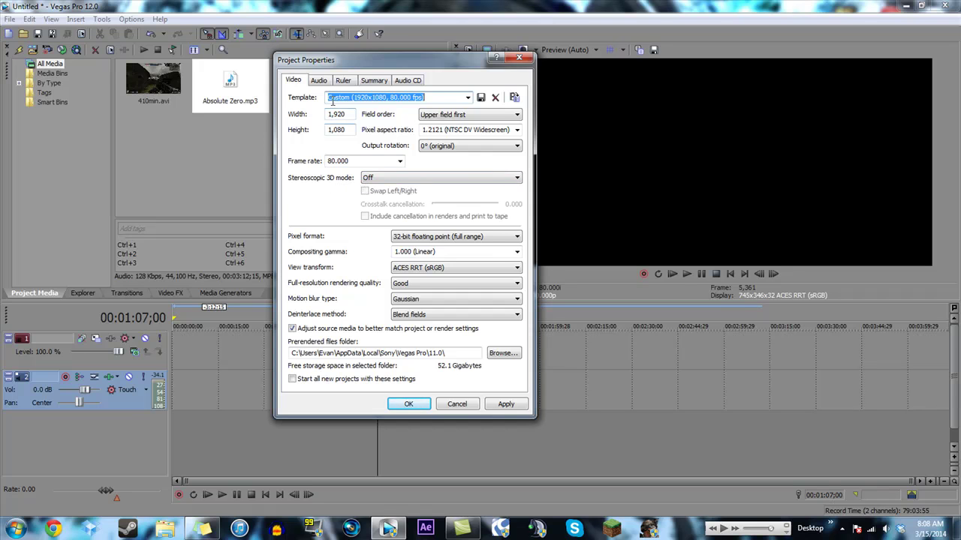
{"action": "left_click", "coordinate": [378, 88]}
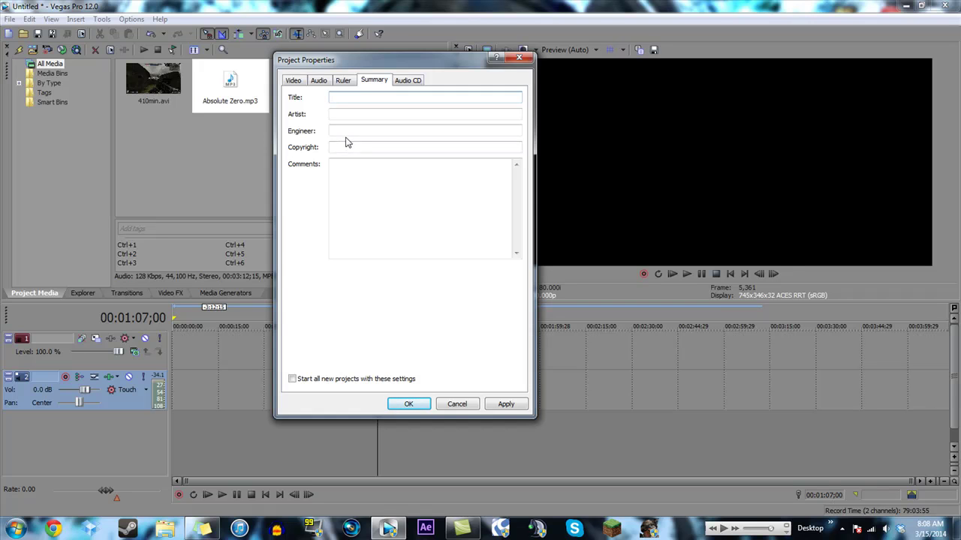
{"action": "left_click", "coordinate": [345, 83]}
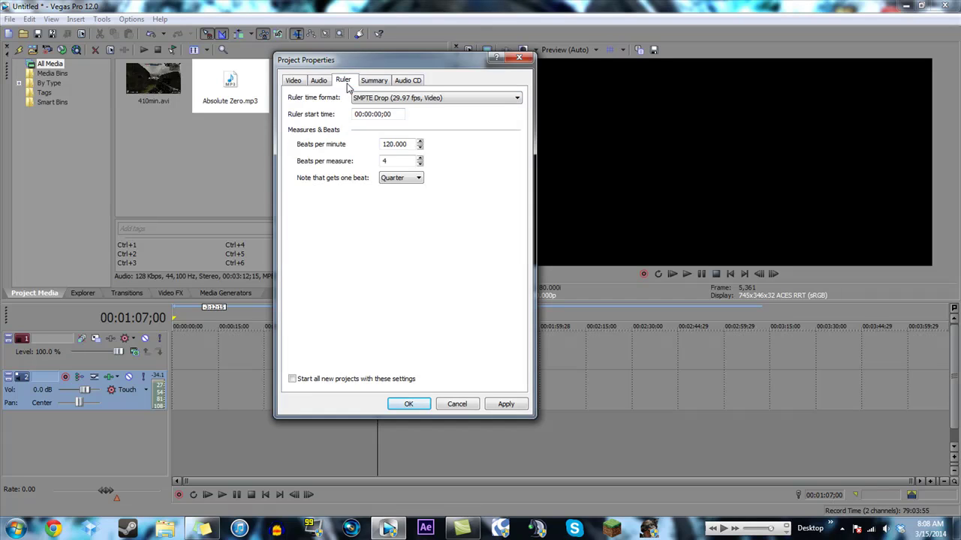
{"action": "left_click", "coordinate": [323, 81]}
{"action": "left_click", "coordinate": [413, 82]}
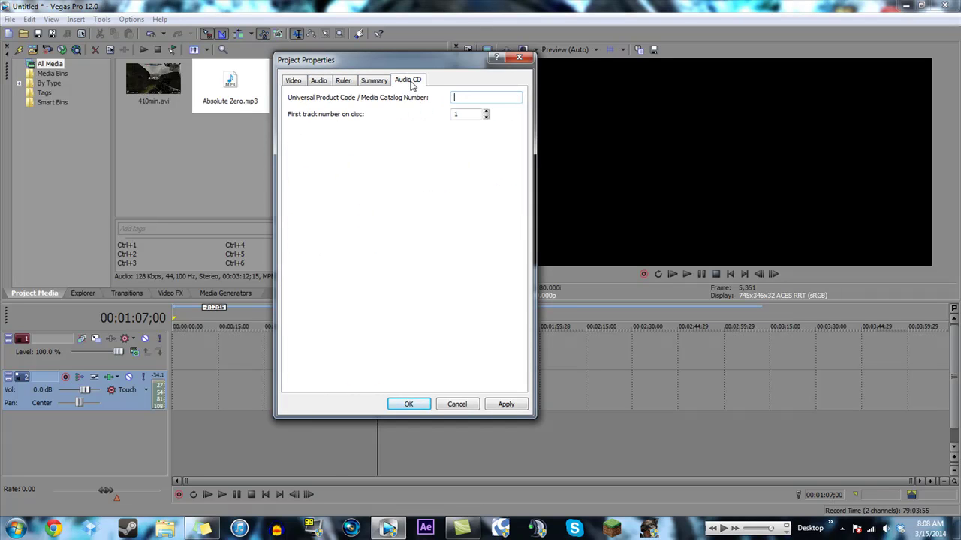
{"action": "left_click", "coordinate": [292, 81]}
{"action": "left_click", "coordinate": [519, 58]}
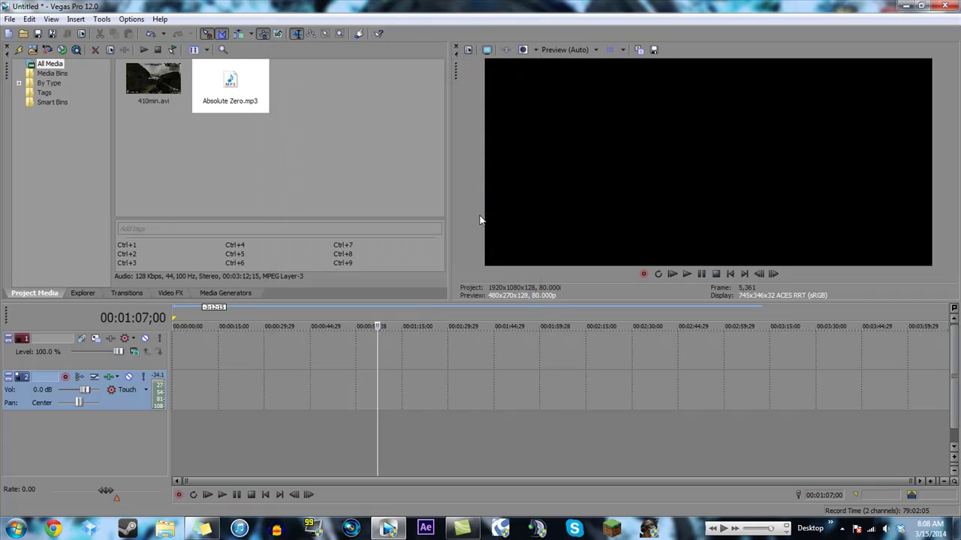
Place the 410min.avi clip at the start of the timeline and preview several of its frames.
{"action": "left_click_drag", "start_coordinate": [154, 81], "coordinate": [172, 366]}
{"action": "left_click", "coordinate": [443, 355]}
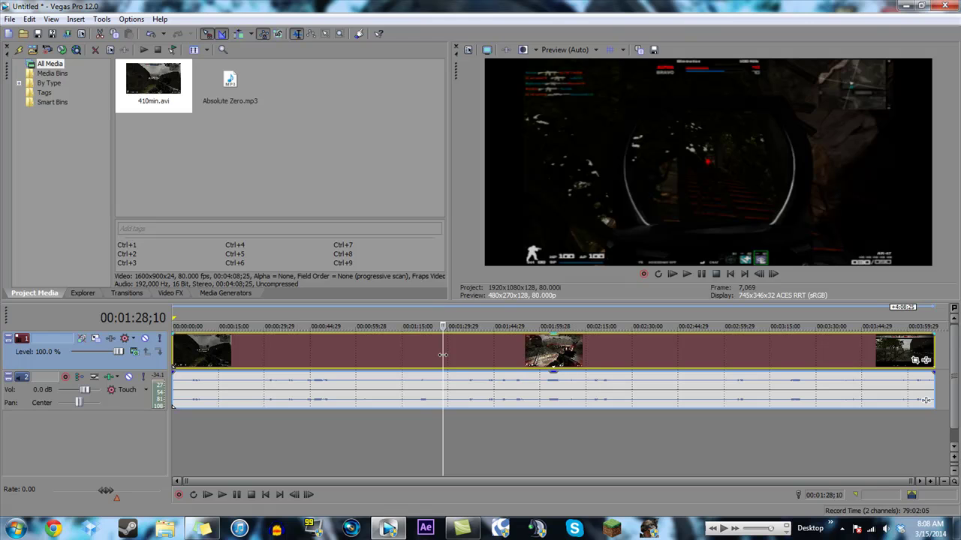
{"action": "left_click", "coordinate": [557, 357]}
{"action": "left_click", "coordinate": [643, 368]}
{"action": "left_click", "coordinate": [588, 350]}
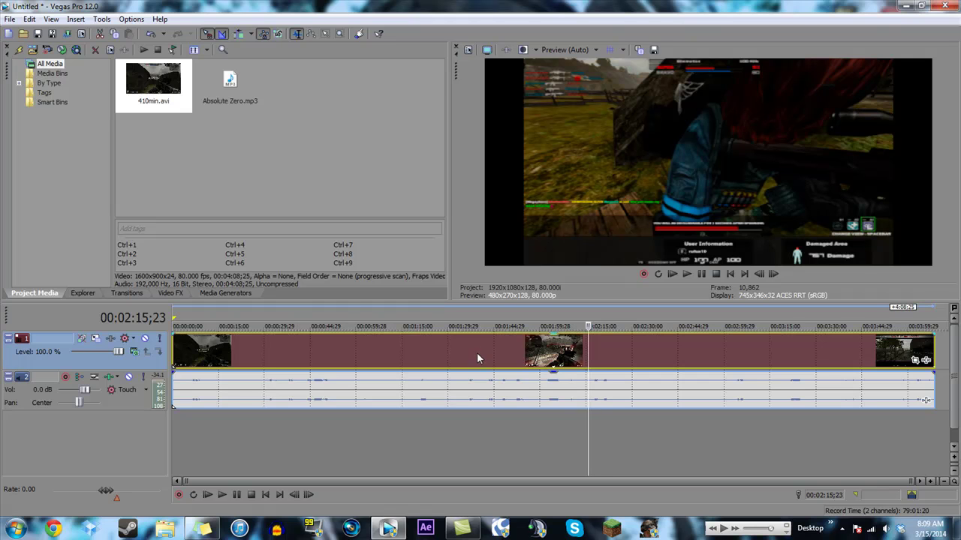
Examine the resample switches available for the 410min video event, including Disable Resample, and leave them without choosing one.
{"action": "right_click", "coordinate": [530, 348]}
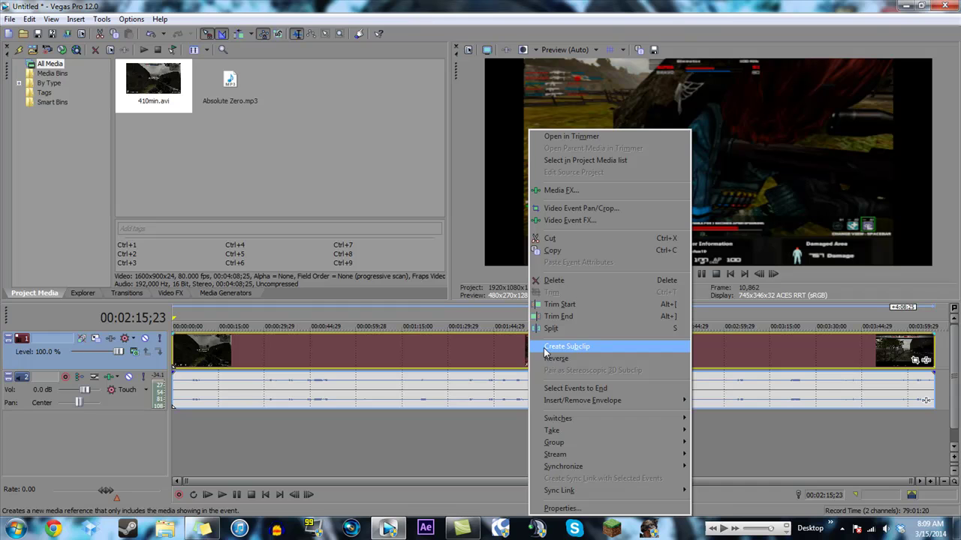
{"action": "mouse_move", "coordinate": [583, 418]}
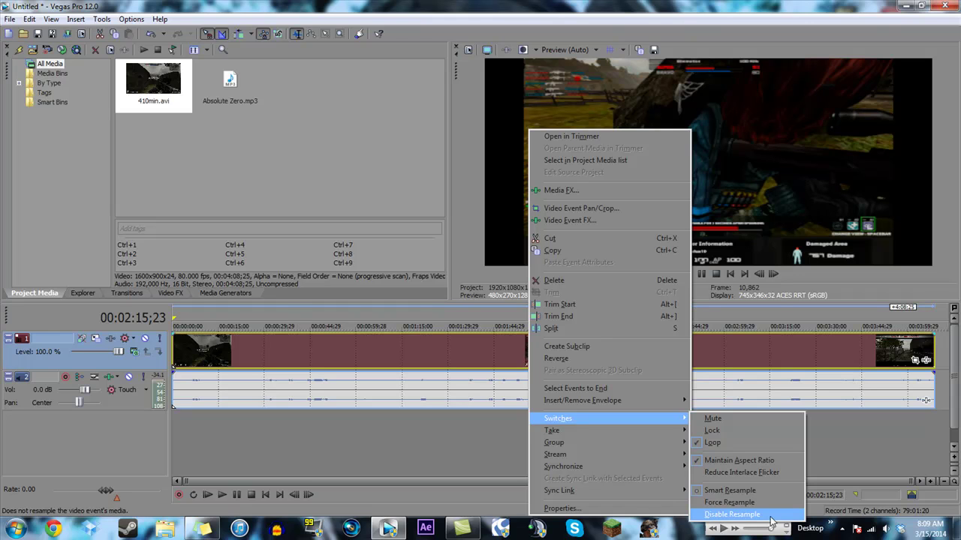
{"action": "left_click", "coordinate": [831, 469]}
{"action": "left_click", "coordinate": [563, 447]}
Place a second copy of 410min.avi directly after the first clip on the timeline.
{"action": "left_click", "coordinate": [471, 353]}
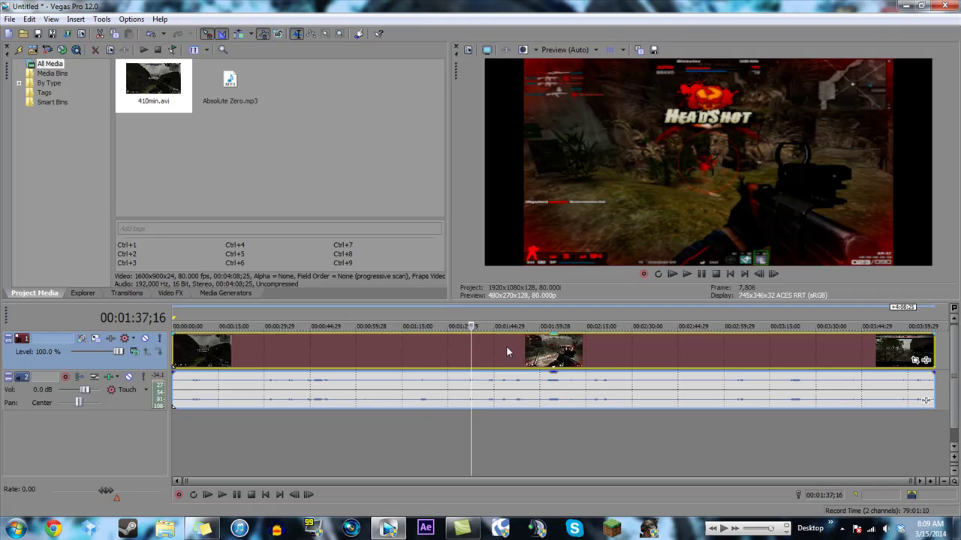
{"action": "left_click", "coordinate": [422, 343]}
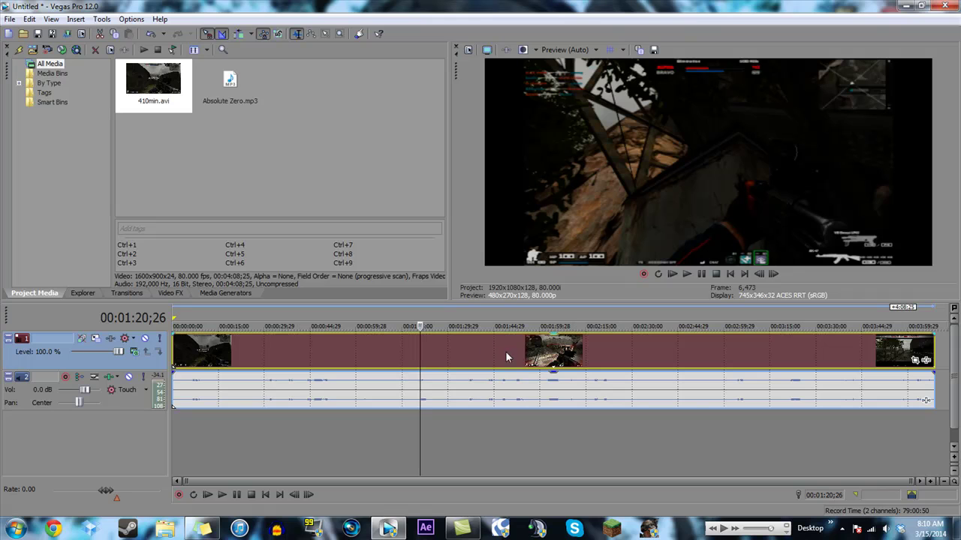
{"action": "left_click_drag", "start_coordinate": [180, 90], "coordinate": [939, 350]}
Add the Sony Levels effect to the first 410min video event.
{"action": "left_click", "coordinate": [452, 350]}
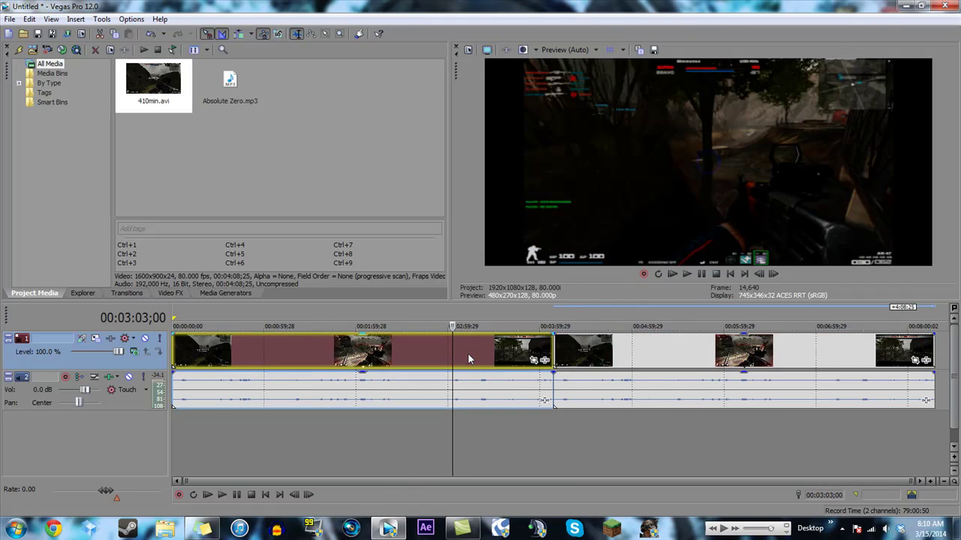
{"action": "left_click", "coordinate": [544, 359]}
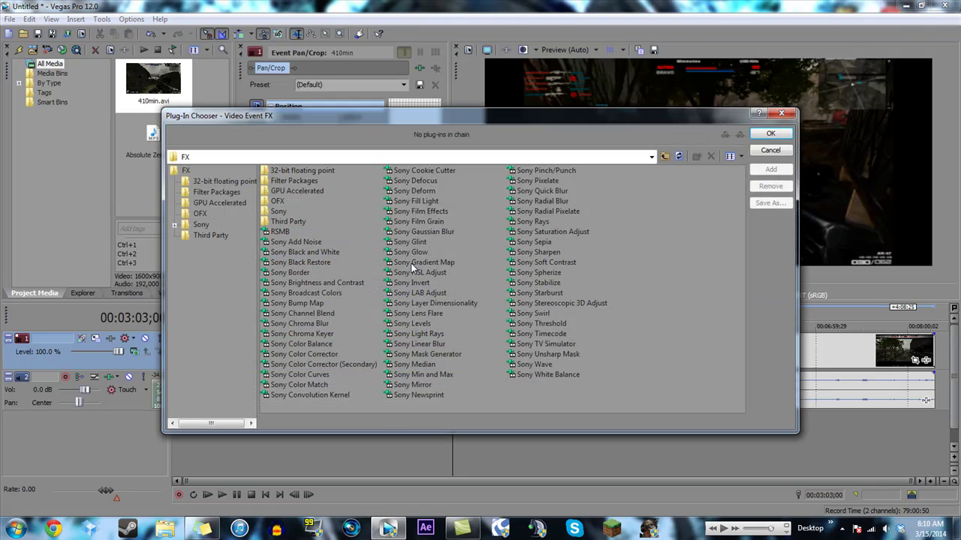
{"action": "left_click", "coordinate": [412, 323]}
{"action": "left_click", "coordinate": [771, 170]}
{"action": "left_click", "coordinate": [770, 135]}
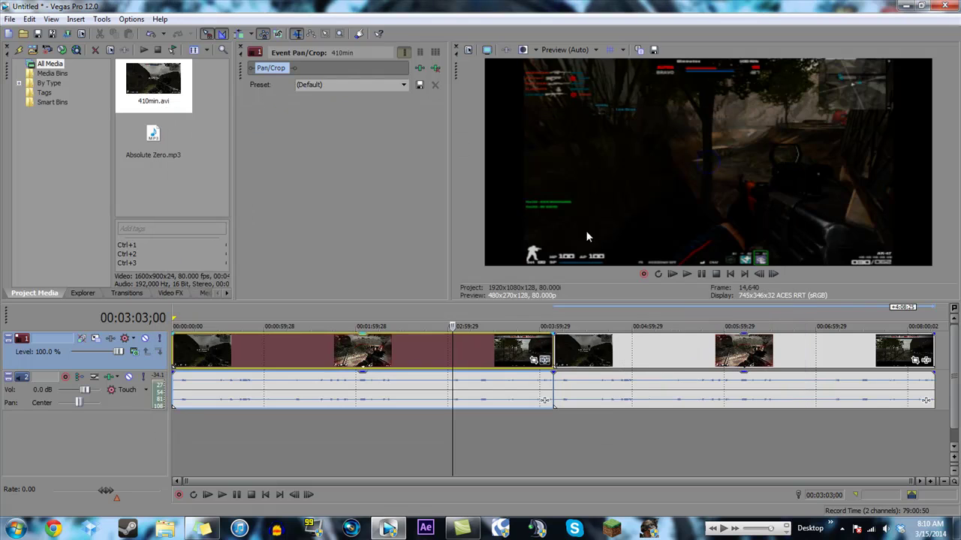
Set the first clip's Levels gamma to 2.2 and compare its picture with the second clip.
{"action": "left_click", "coordinate": [422, 205]}
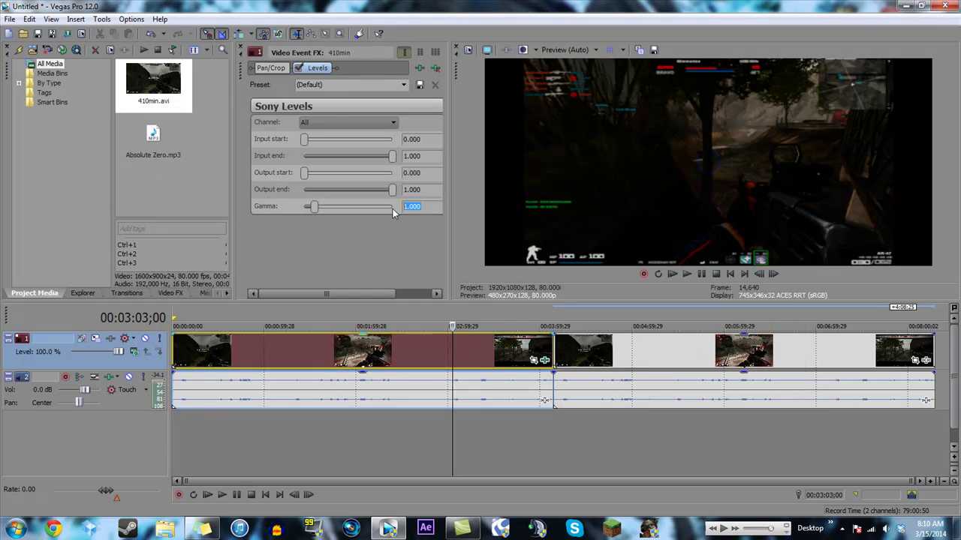
{"action": "type", "text": "2.2"}
{"action": "key", "text": "Return"}
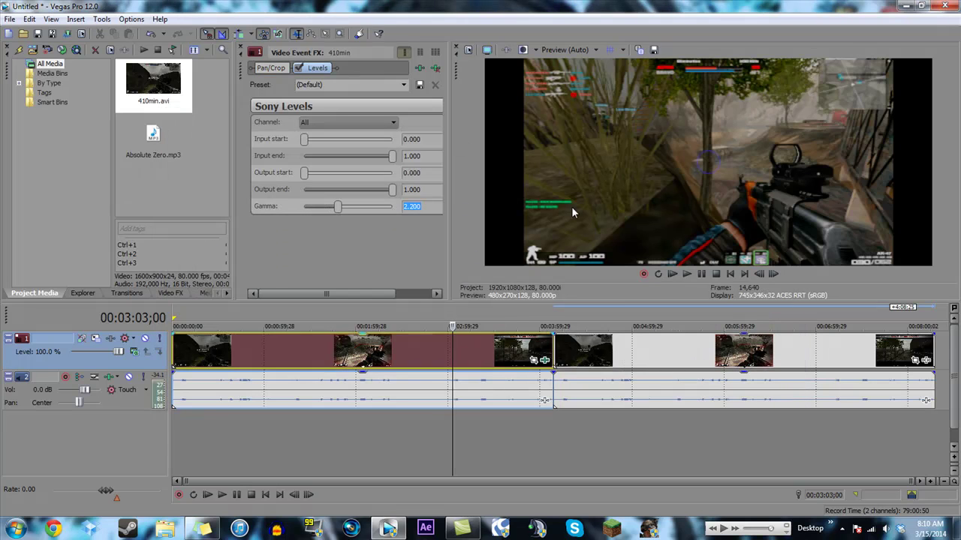
{"action": "left_click", "coordinate": [592, 351]}
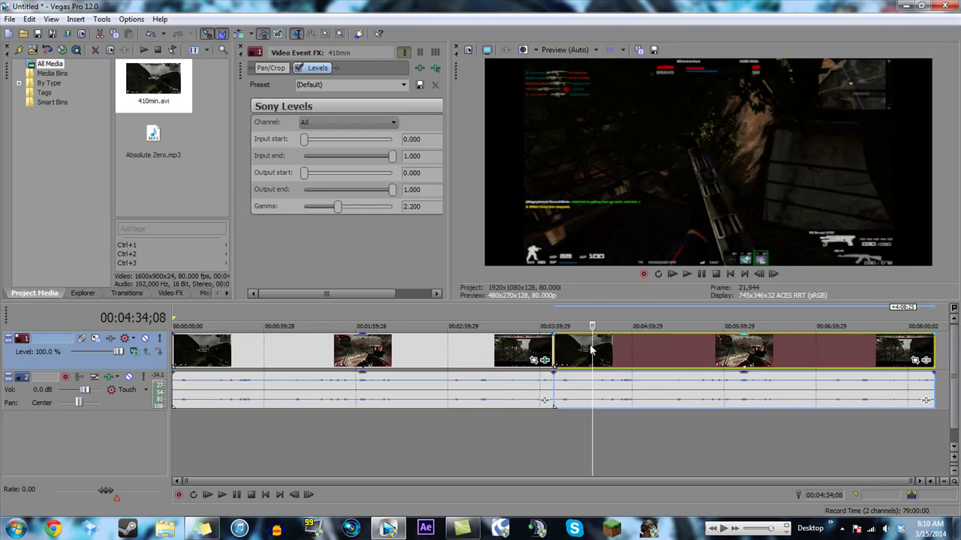
{"action": "left_click", "coordinate": [504, 351]}
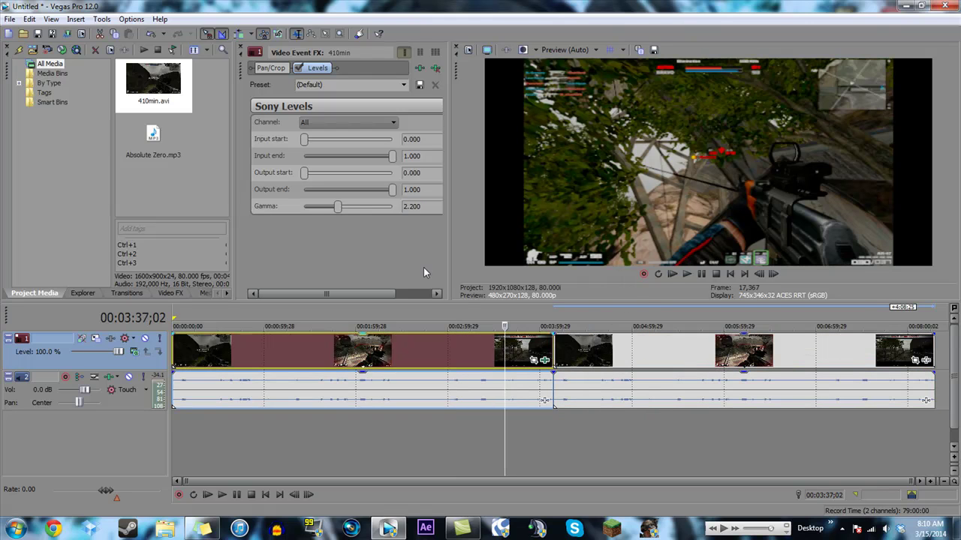
Return the first clip's Levels gamma to 1.000 and check frames in both clips.
{"action": "left_click_drag", "start_coordinate": [424, 206], "coordinate": [363, 212]}
{"action": "type", "text": "1."}
{"action": "key", "text": "Return"}
{"action": "left_click", "coordinate": [632, 352]}
{"action": "left_click", "coordinate": [508, 346]}
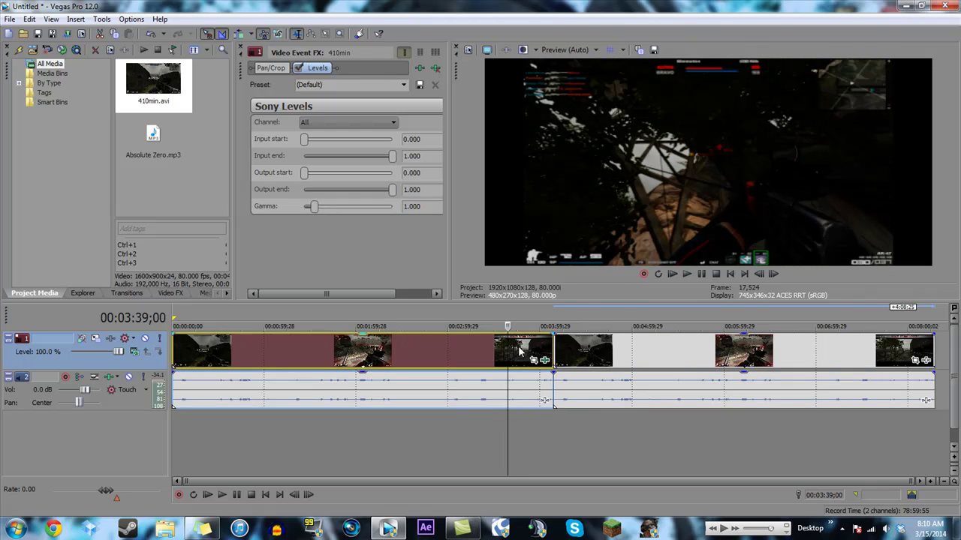
Add the Sony Levels effect to the Video Output FX so it applies to all video events.
{"action": "left_click", "coordinate": [505, 49]}
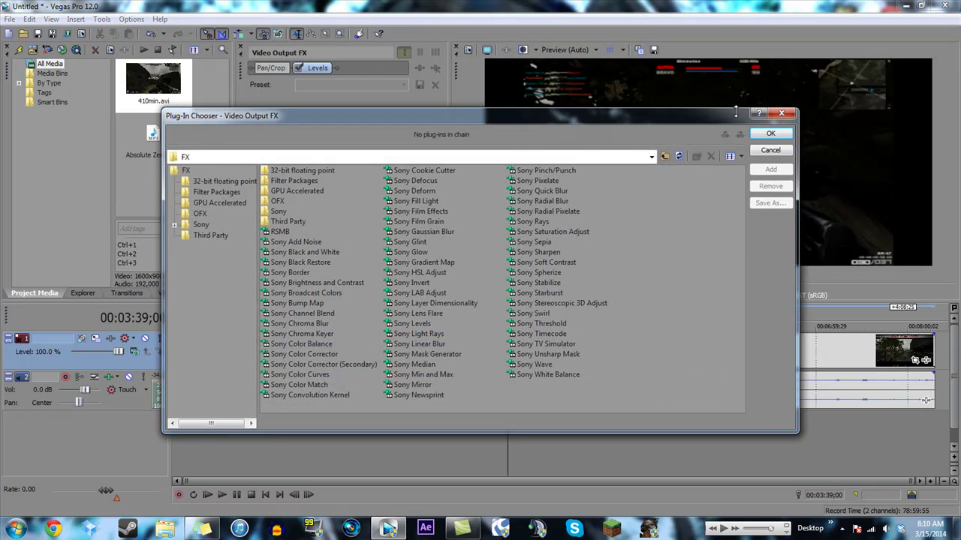
{"action": "left_click", "coordinate": [781, 114]}
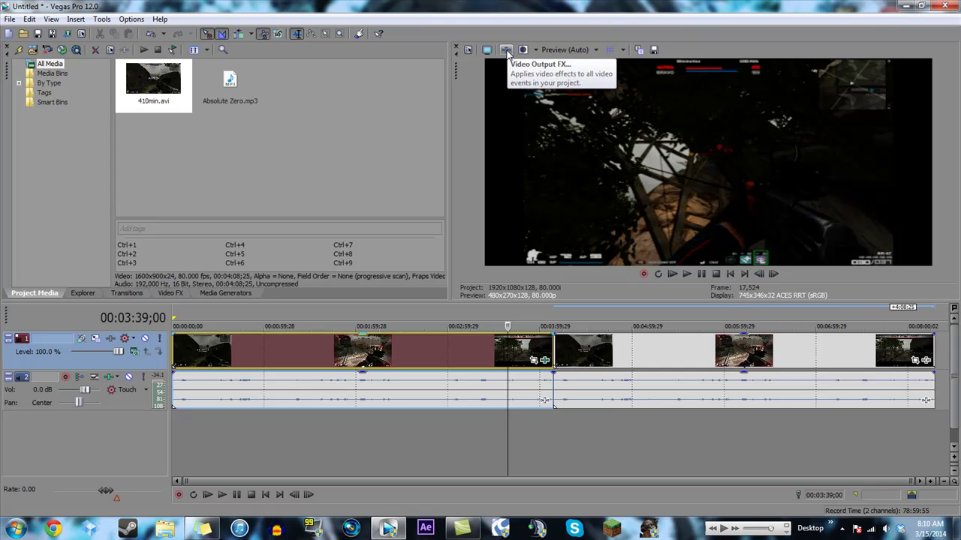
{"action": "left_click", "coordinate": [506, 51]}
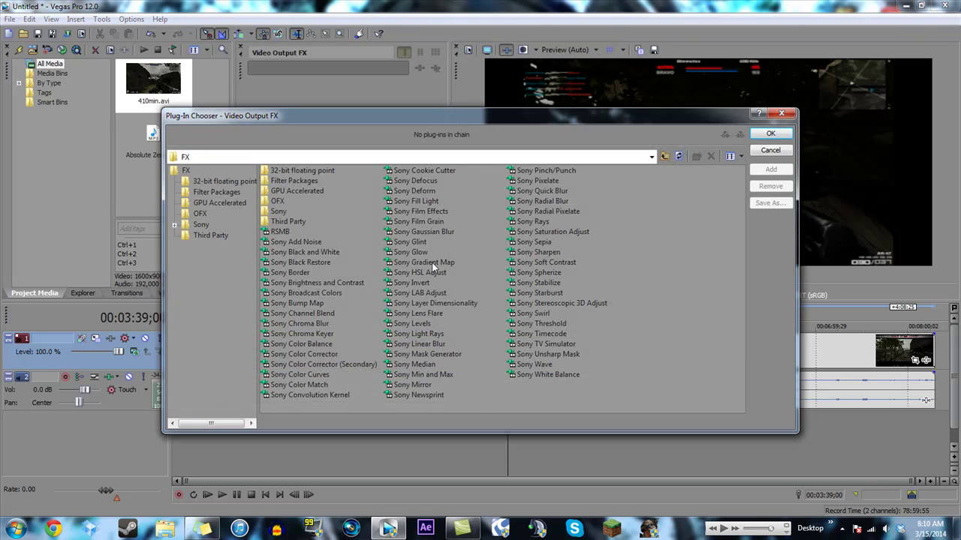
{"action": "left_click", "coordinate": [413, 323]}
{"action": "left_click", "coordinate": [769, 173]}
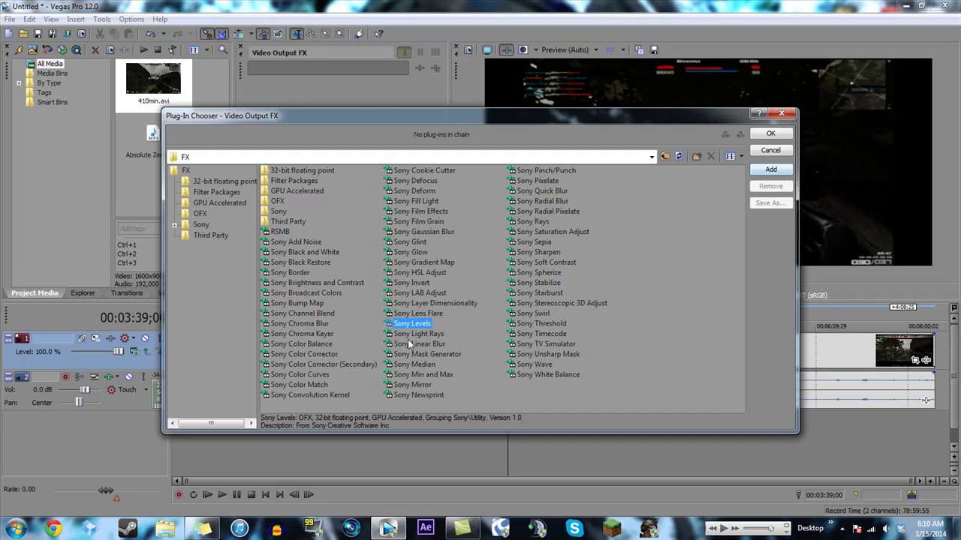
{"action": "left_click", "coordinate": [770, 170]}
{"action": "left_click", "coordinate": [770, 133]}
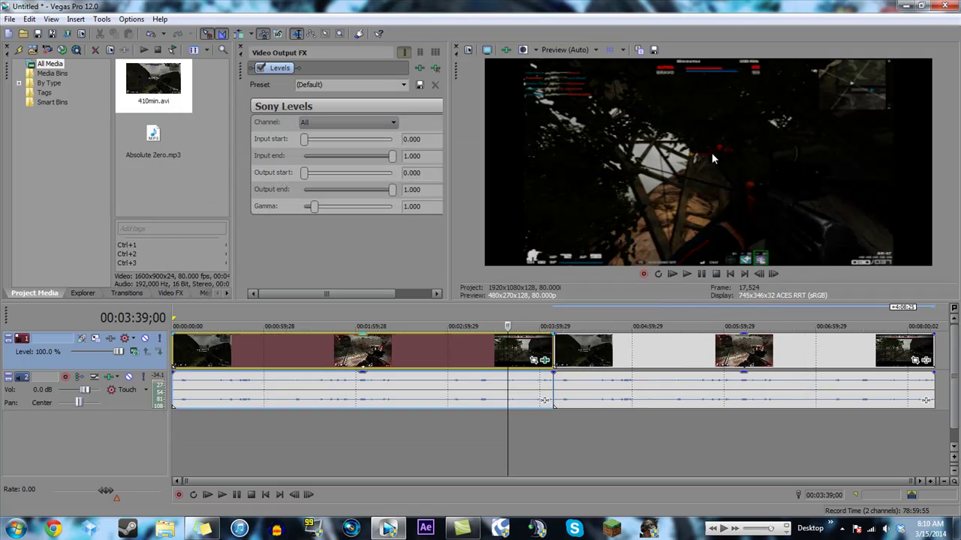
Set the output Levels gamma to 2.2 and preview a frame of the second clip.
{"action": "left_click", "coordinate": [436, 210]}
{"action": "type", "text": "2.2"}
{"action": "key", "text": "Return"}
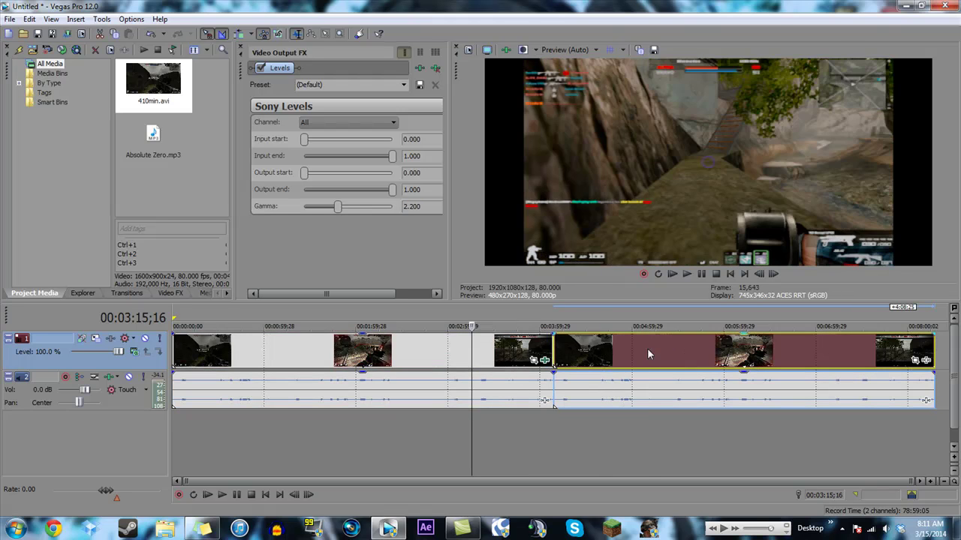
{"action": "left_click", "coordinate": [603, 351]}
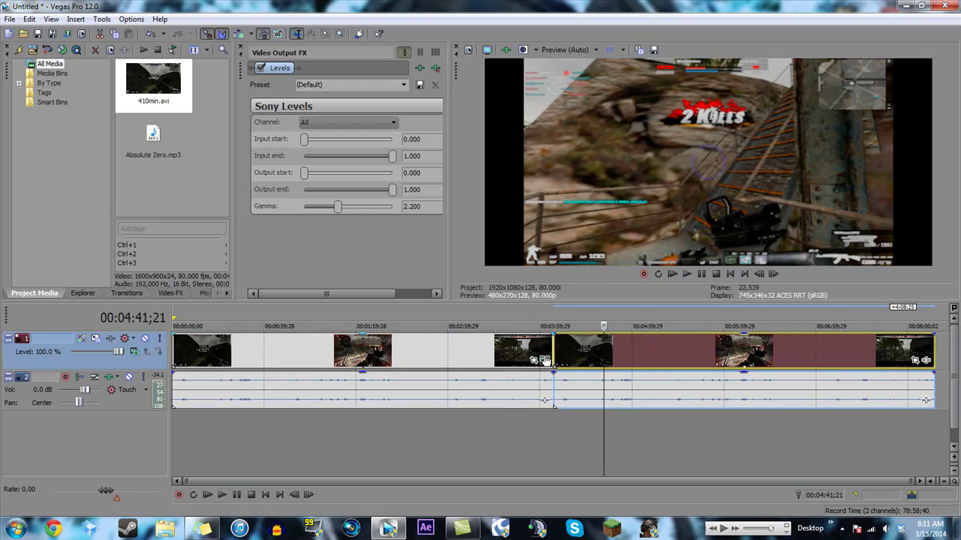
Switch the output Levels gamma to 1.000 and back to 2.2 for comparison, and preview the first clip.
{"action": "left_click", "coordinate": [409, 206]}
{"action": "type", "text": "1."}
{"action": "key", "text": "Return"}
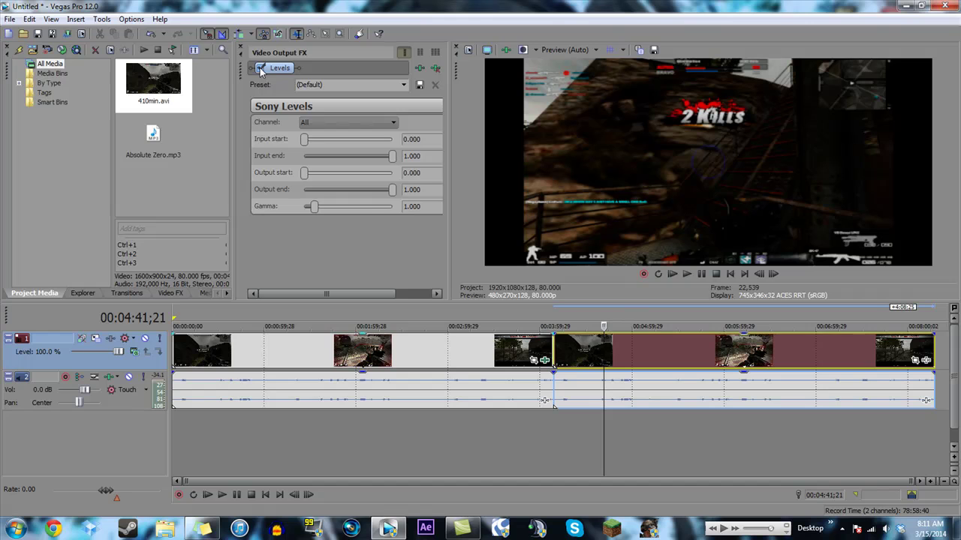
{"action": "type", "text": "2.2"}
{"action": "key", "text": "Return"}
{"action": "left_click", "coordinate": [520, 356]}
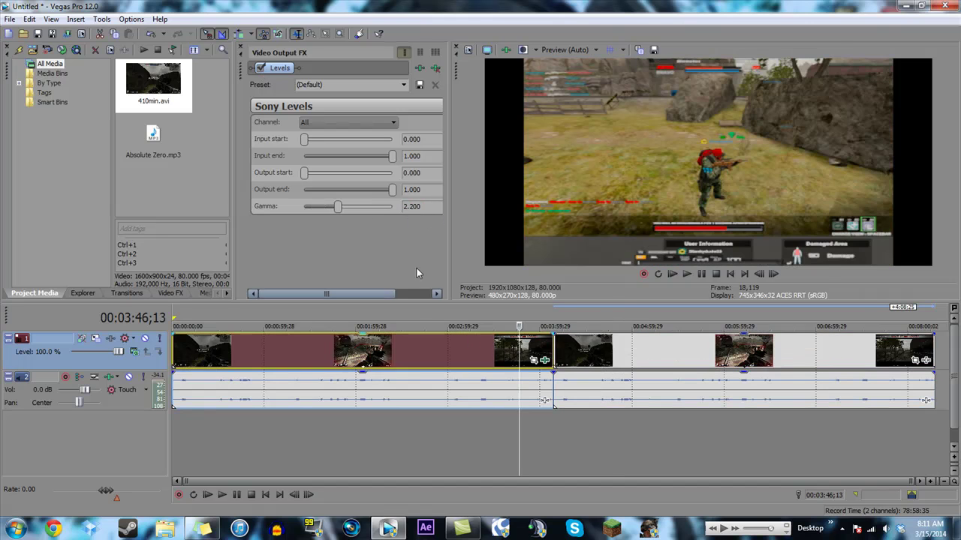
Bypass and re-enable the output Levels effect, and remove it from the Video Output FX chain.
{"action": "left_click", "coordinate": [260, 68]}
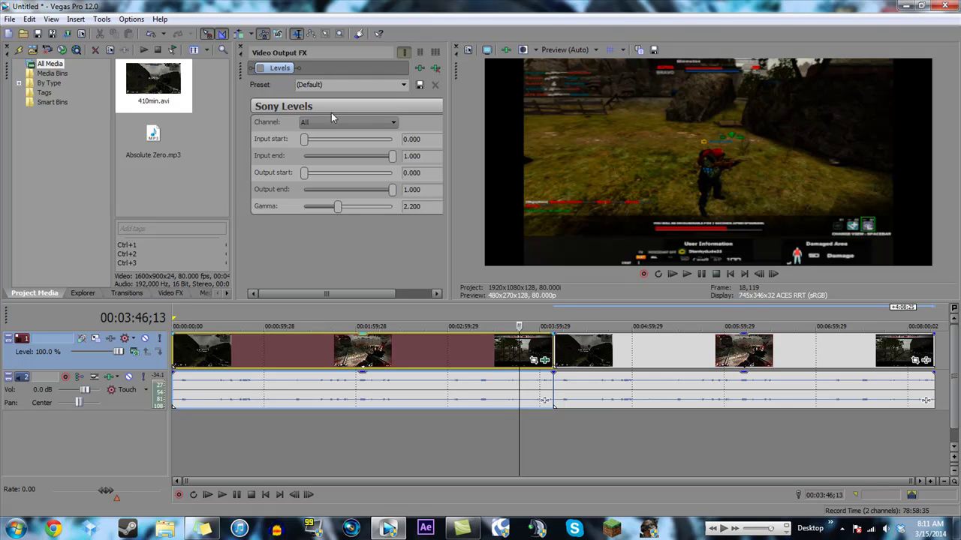
{"action": "left_click", "coordinate": [261, 68]}
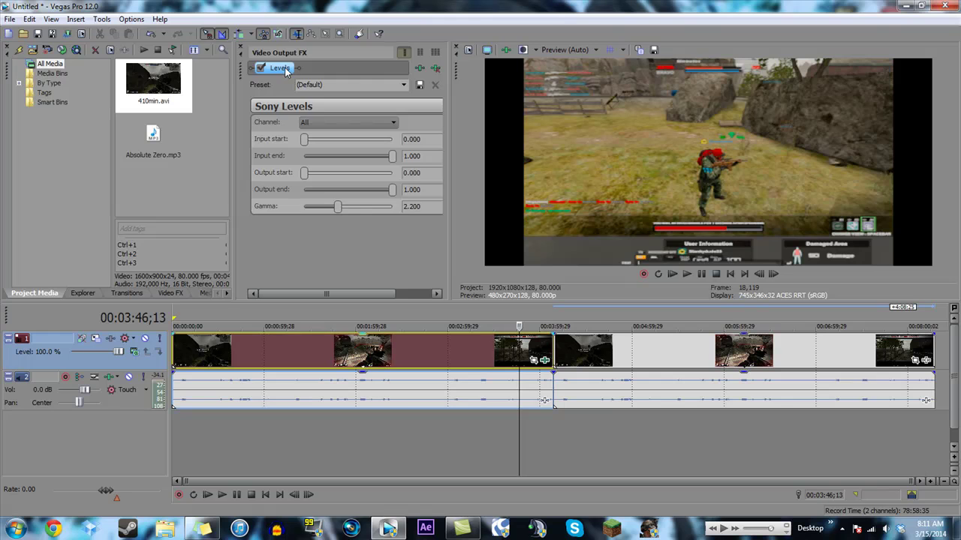
{"action": "left_click", "coordinate": [436, 68]}
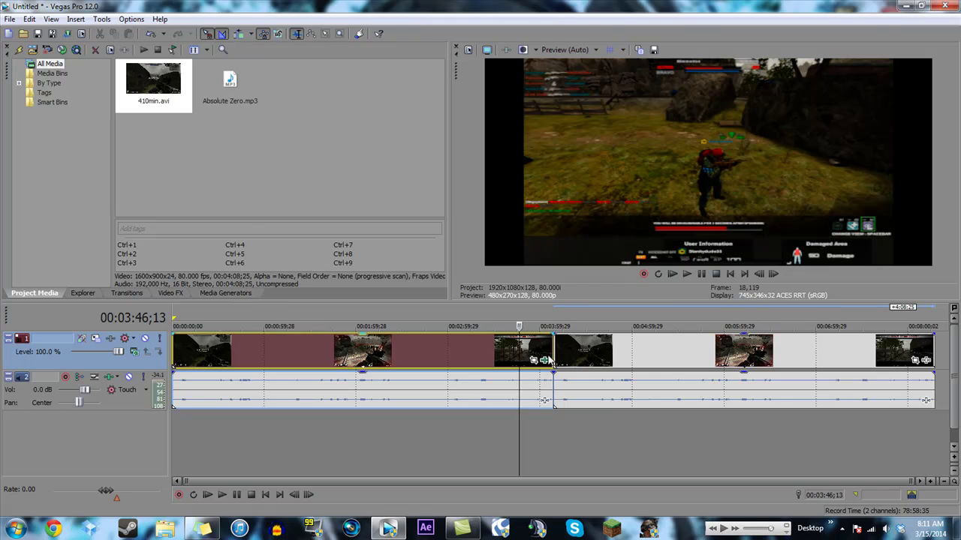
{"action": "left_click", "coordinate": [591, 353]}
{"action": "left_click", "coordinate": [477, 344]}
{"action": "left_click", "coordinate": [579, 349]}
{"action": "left_click", "coordinate": [500, 347]}
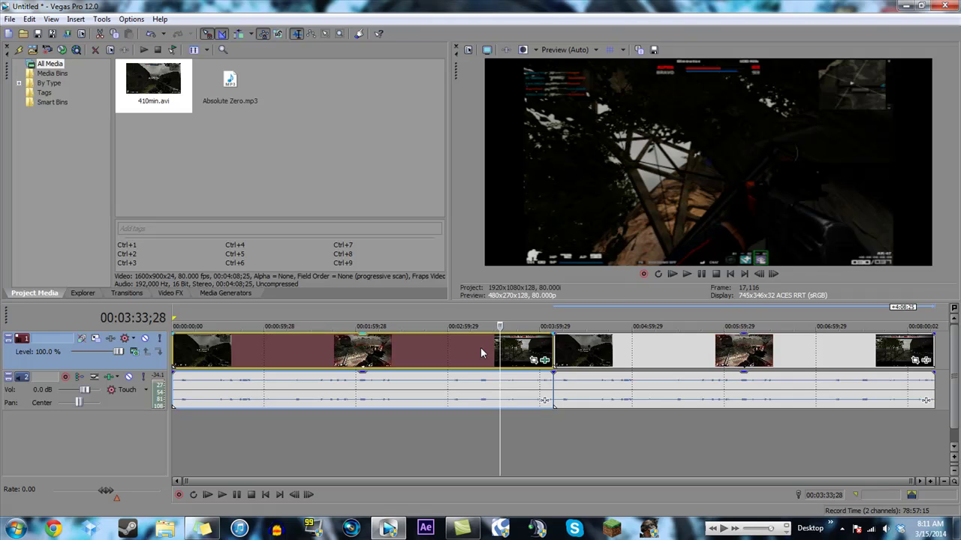
Split the first gameplay clip at 00:03:13;29 and delete the second full-length clip from the timeline.
{"action": "left_click", "coordinate": [471, 344]}
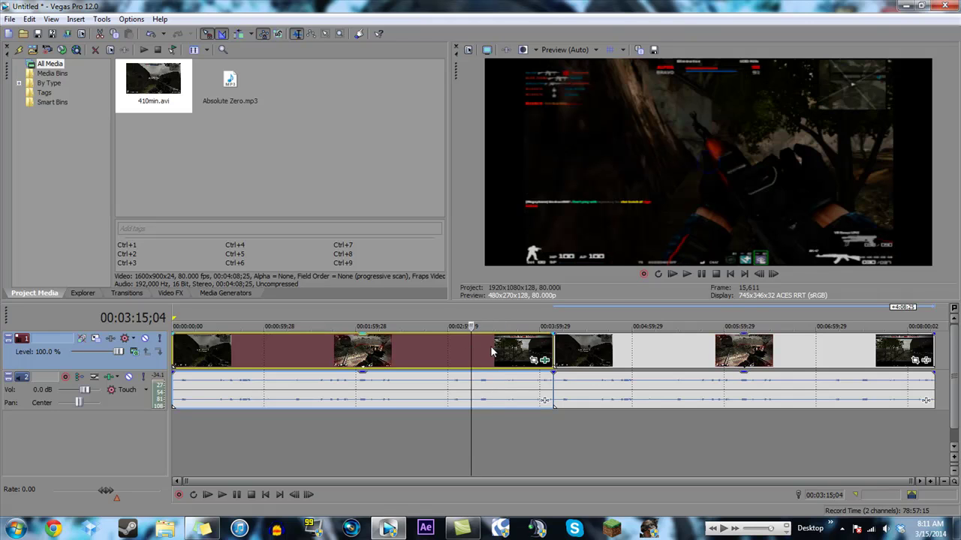
{"action": "left_click", "coordinate": [491, 349]}
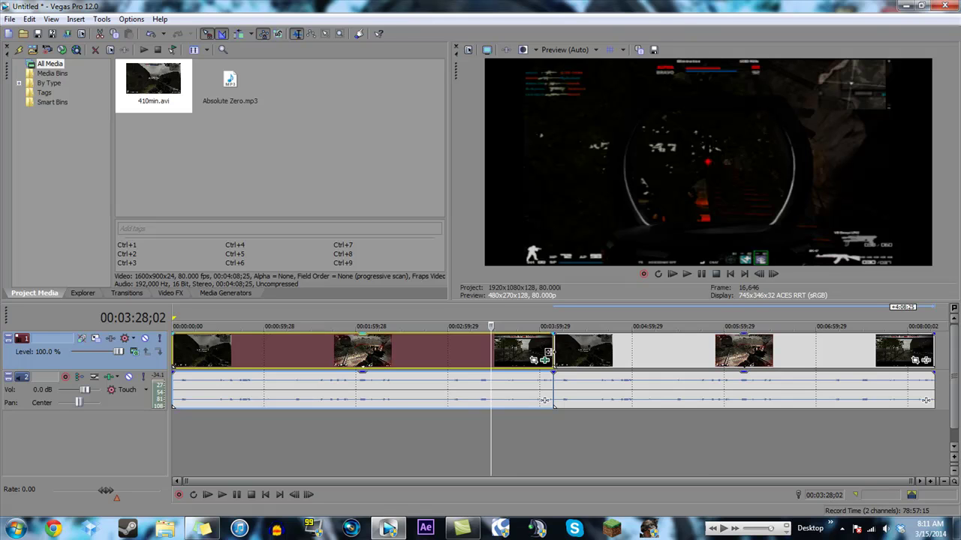
{"action": "left_click", "coordinate": [469, 364]}
{"action": "key", "text": "s"}
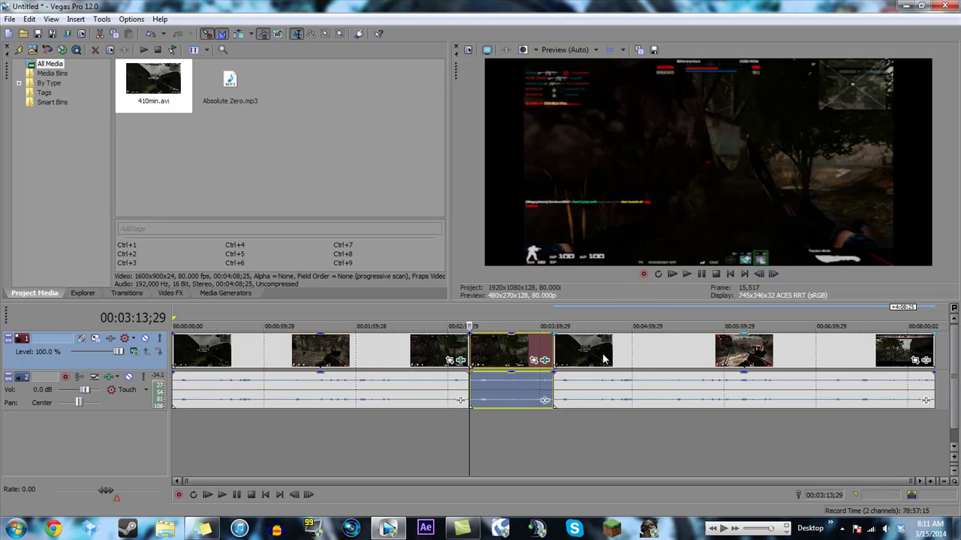
{"action": "left_click", "coordinate": [604, 351]}
{"action": "key", "text": "Delete"}
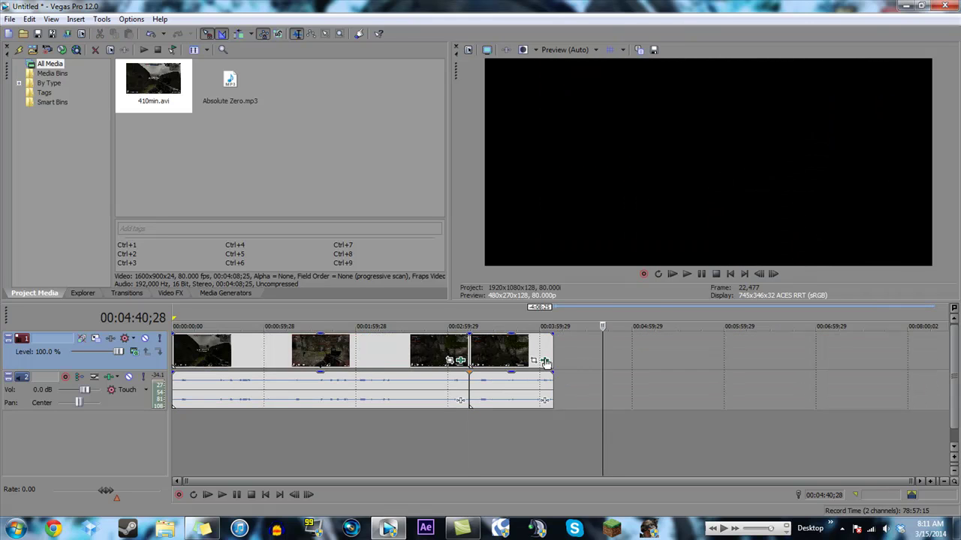
Save a snapshot of the frame at the split as the JPEG file Image1 on the Desktop.
{"action": "left_click", "coordinate": [463, 351]}
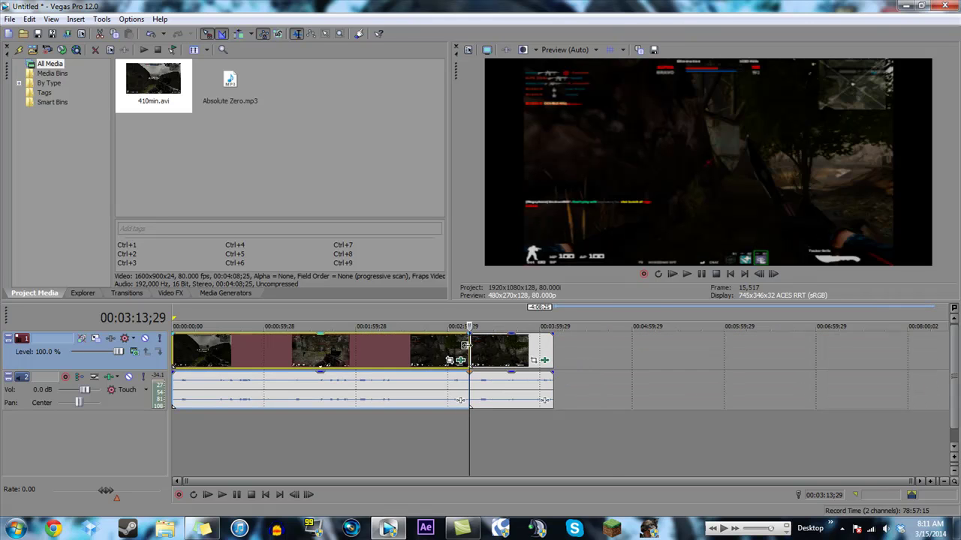
{"action": "left_click", "coordinate": [655, 51]}
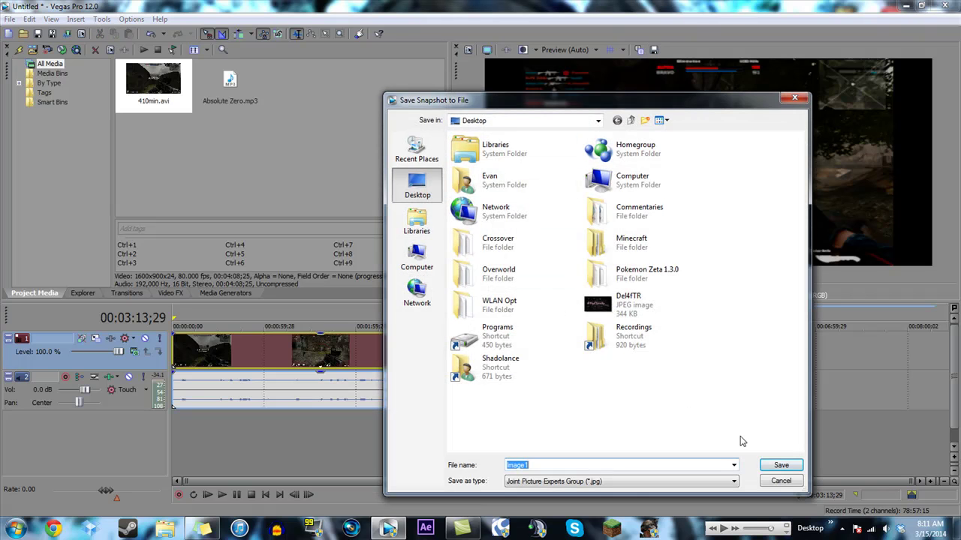
{"action": "left_click", "coordinate": [781, 467]}
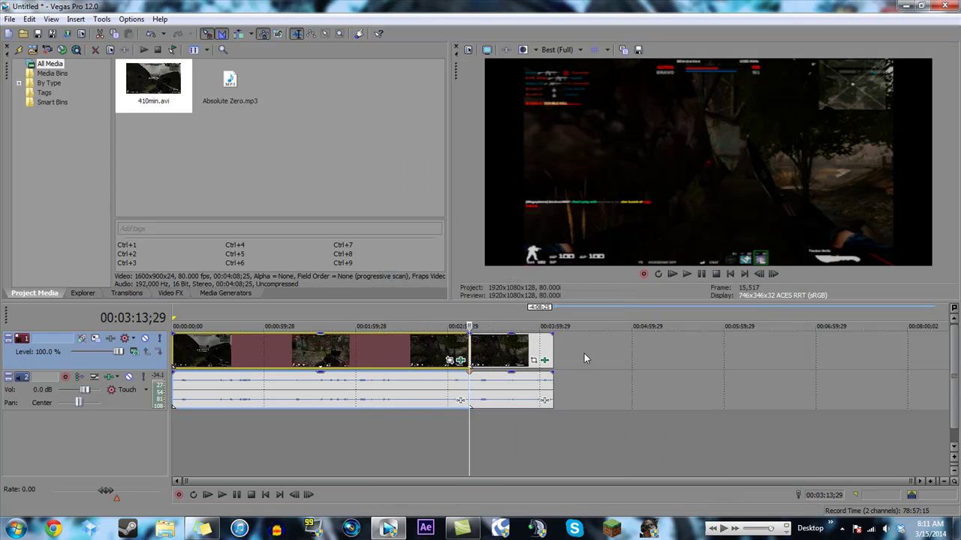
Insert the Image1.jpg still as a freeze frame between the two split clips, with the last clip butted against it.
{"action": "left_click", "coordinate": [312, 133]}
{"action": "left_click_drag", "start_coordinate": [501, 354], "coordinate": [524, 350]}
{"action": "left_click_drag", "start_coordinate": [307, 83], "coordinate": [473, 350]}
{"action": "left_click", "coordinate": [504, 353]}
{"action": "scroll", "coordinate": [503, 353], "scroll_direction": "up", "scroll_amount": 3}
{"action": "left_click_drag", "start_coordinate": [575, 351], "coordinate": [524, 361]}
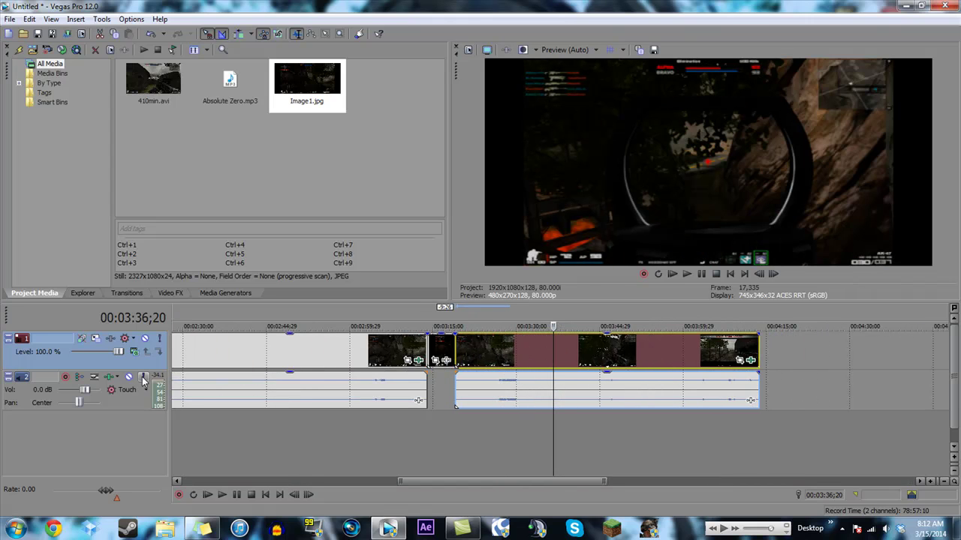
Lower the audio track volume to -Inf and play the timeline from just before the freeze frame.
{"action": "left_click_drag", "start_coordinate": [81, 390], "coordinate": [57, 390]}
{"action": "left_click", "coordinate": [394, 346]}
{"action": "key", "text": "space"}
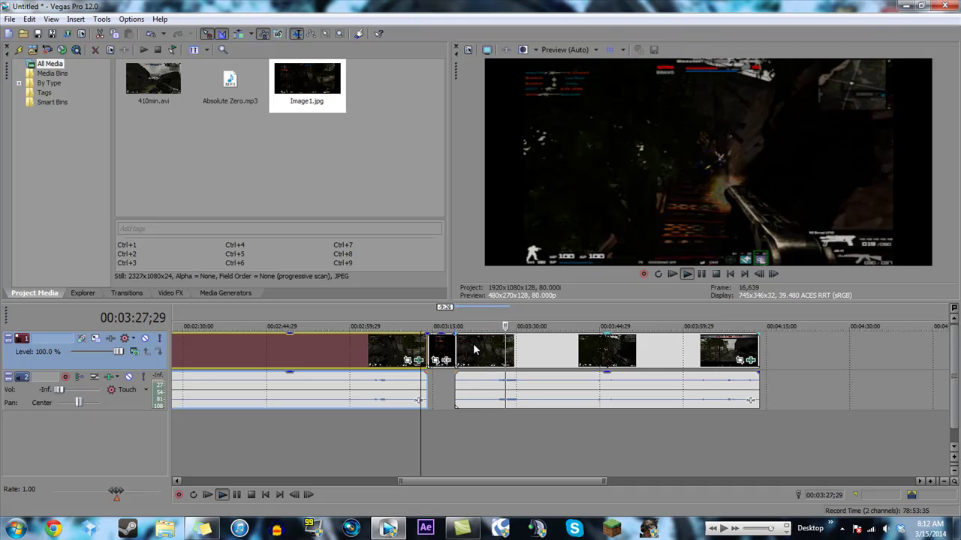
{"action": "key", "text": "space"}
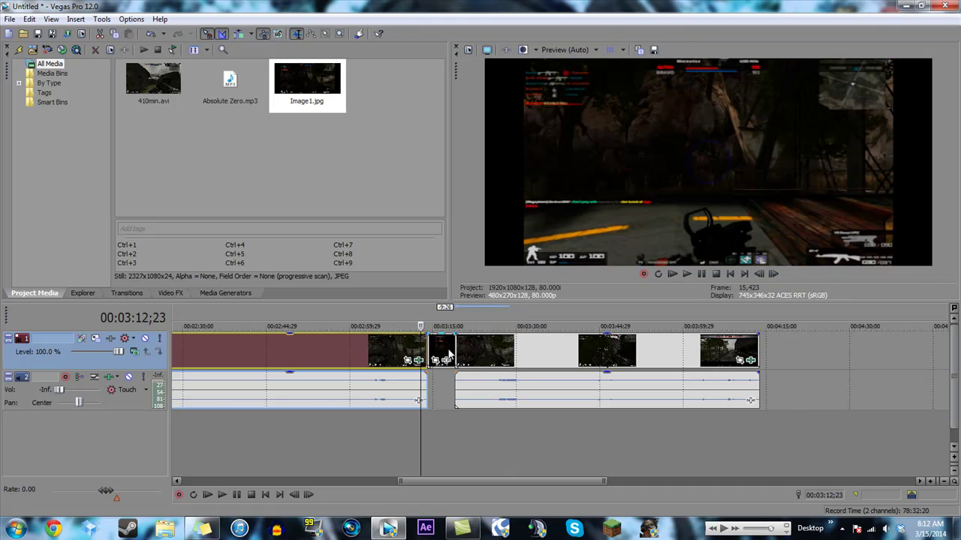
Delete the freeze frame from the timeline and move the last clip back against the first one.
{"action": "left_click", "coordinate": [446, 349]}
{"action": "key", "text": "Delete"}
{"action": "left_click_drag", "start_coordinate": [496, 360], "coordinate": [472, 360]}
{"action": "left_click", "coordinate": [469, 361]}
{"action": "scroll", "coordinate": [466, 362], "scroll_direction": "down", "scroll_amount": 4}
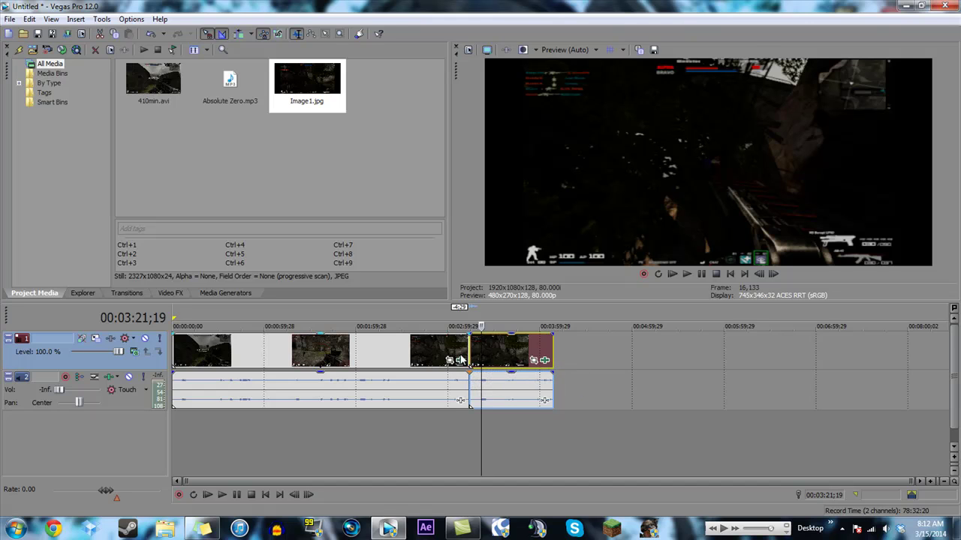
{"action": "left_click", "coordinate": [437, 354]}
{"action": "left_click", "coordinate": [339, 351]}
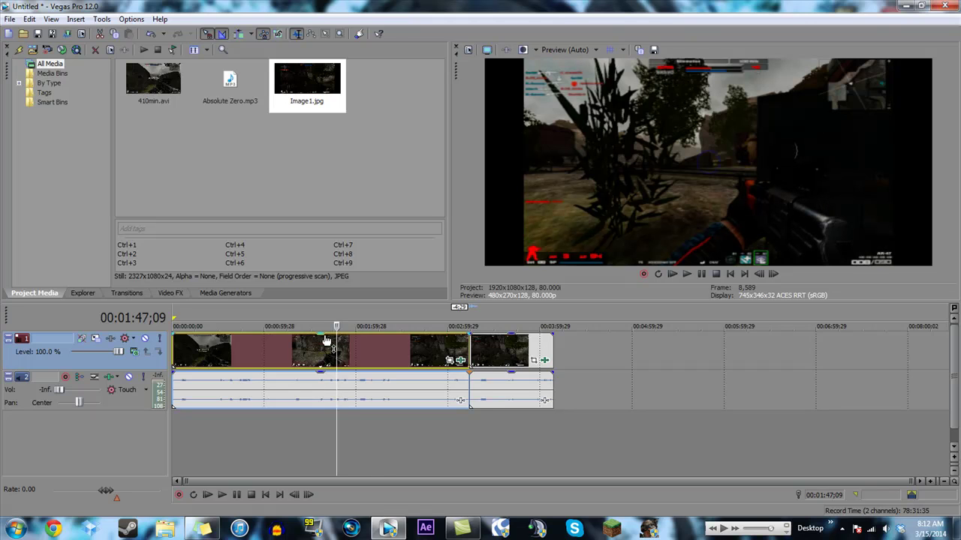
{"action": "left_click", "coordinate": [11, 18]}
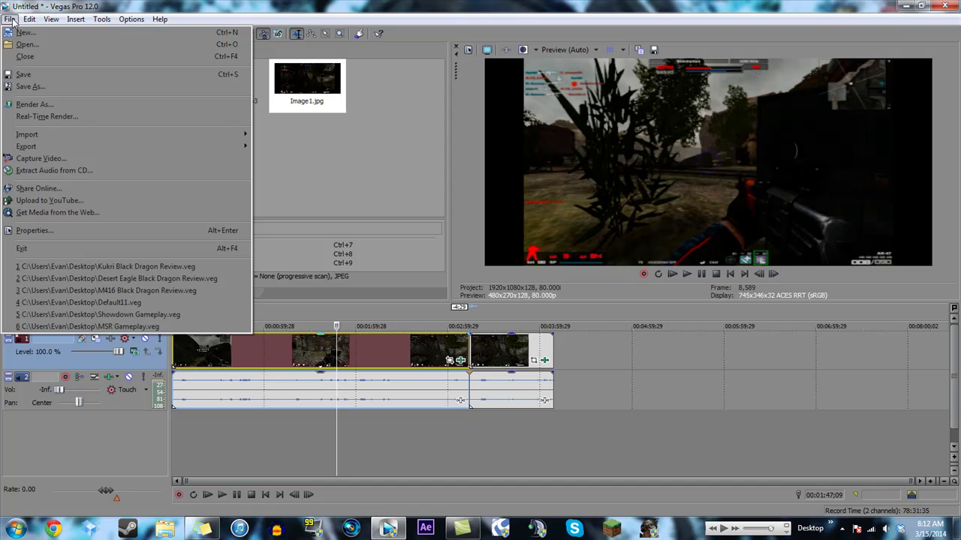
{"action": "left_click", "coordinate": [33, 229]}
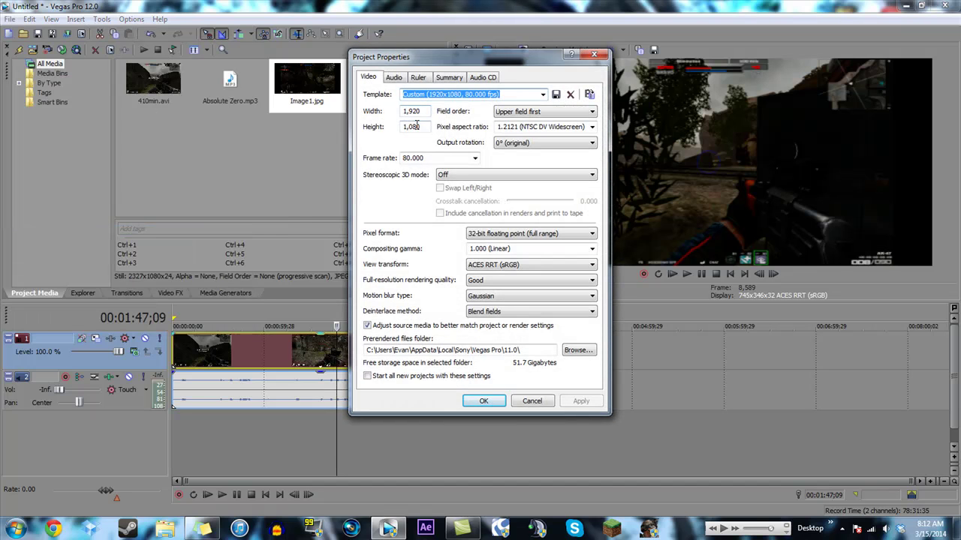
{"action": "scroll", "coordinate": [454, 237], "scroll_direction": "down", "scroll_amount": 2}
{"action": "scroll", "coordinate": [450, 269], "scroll_direction": "down", "scroll_amount": 2}
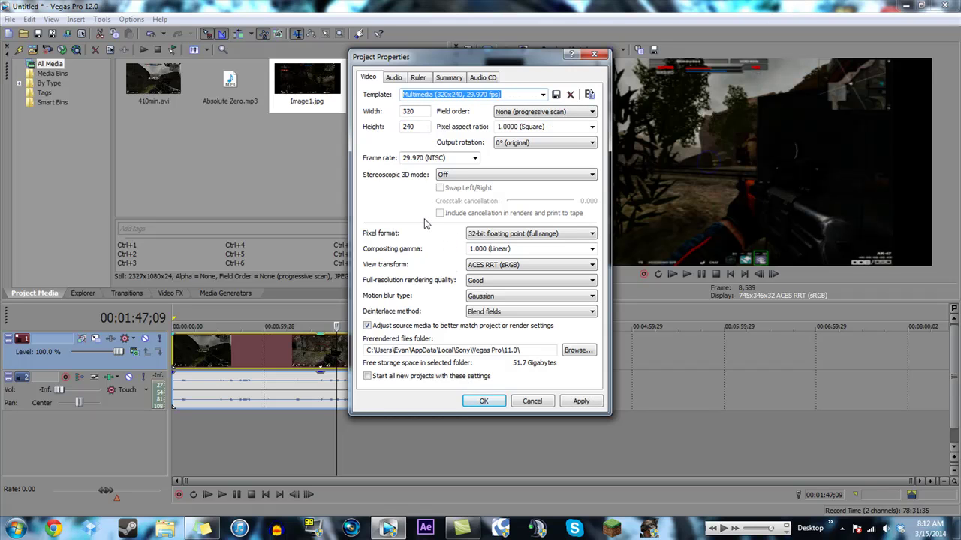
{"action": "left_click", "coordinate": [594, 54]}
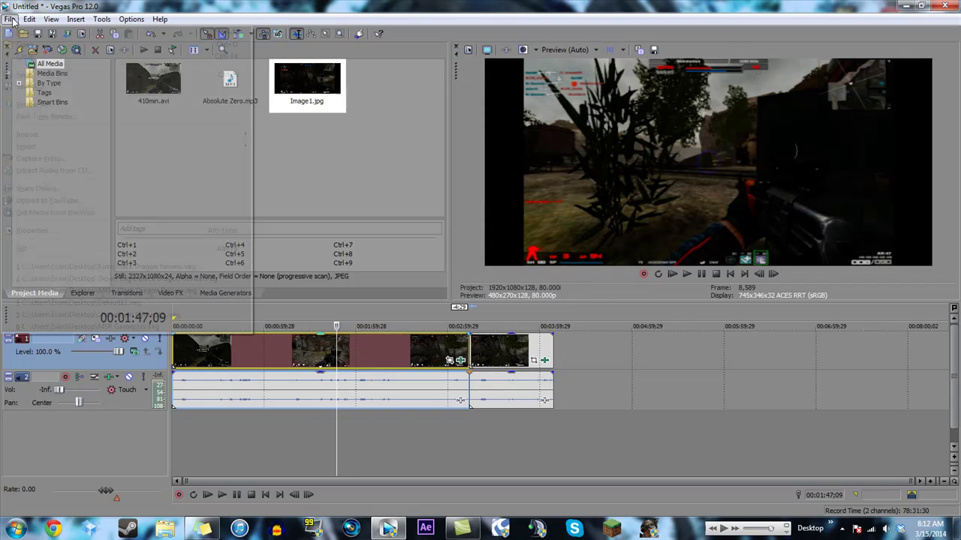
Review the project's deinterlace method, motion blur type, rendering quality, view transform and pixel format settings, leaving them as they are.
{"action": "left_click", "coordinate": [9, 19]}
{"action": "left_click", "coordinate": [35, 230]}
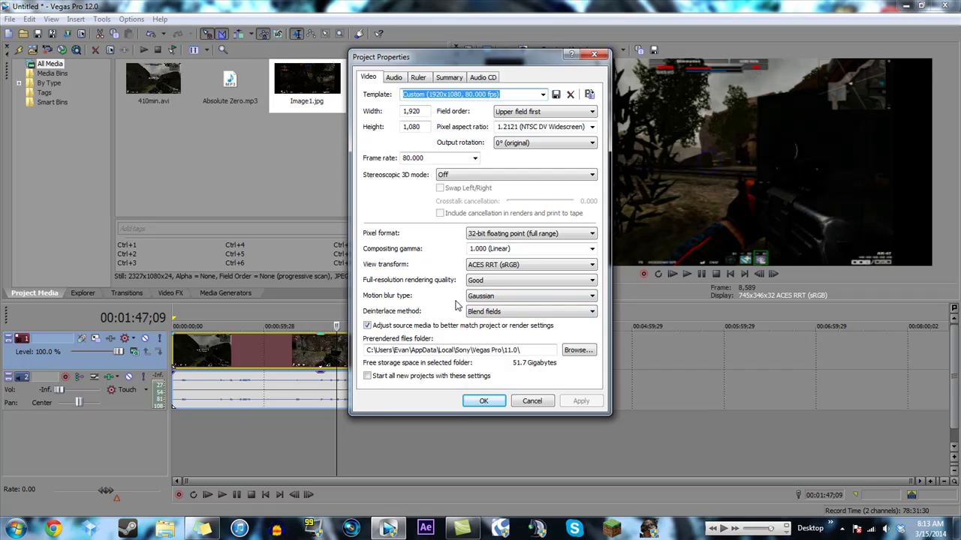
{"action": "left_click", "coordinate": [489, 314]}
{"action": "left_click", "coordinate": [503, 300]}
{"action": "left_click", "coordinate": [505, 302]}
{"action": "left_click", "coordinate": [506, 299]}
{"action": "left_click", "coordinate": [508, 280]}
{"action": "left_click", "coordinate": [509, 281]}
{"action": "left_click", "coordinate": [500, 265]}
{"action": "left_click", "coordinate": [500, 266]}
{"action": "left_click", "coordinate": [514, 235]}
{"action": "left_click", "coordinate": [515, 234]}
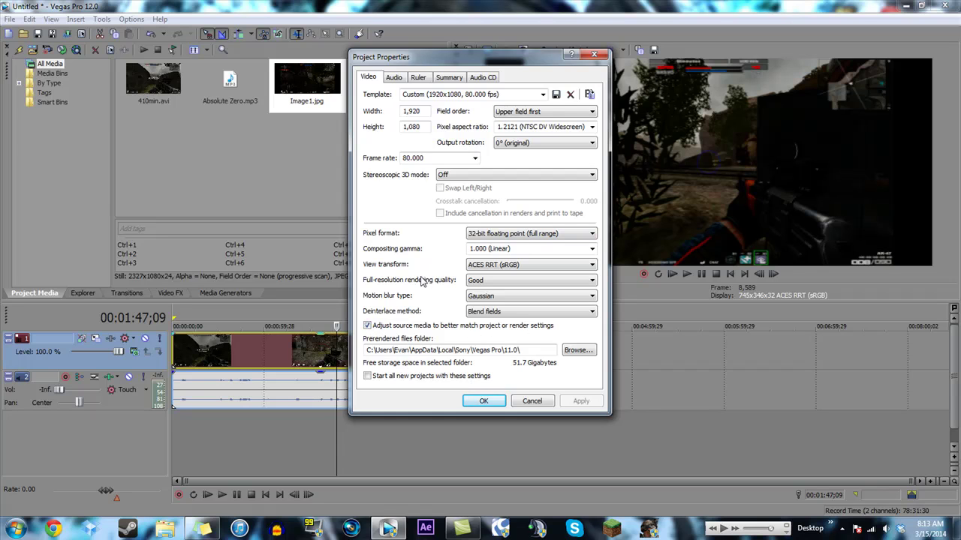
{"action": "left_click", "coordinate": [594, 55]}
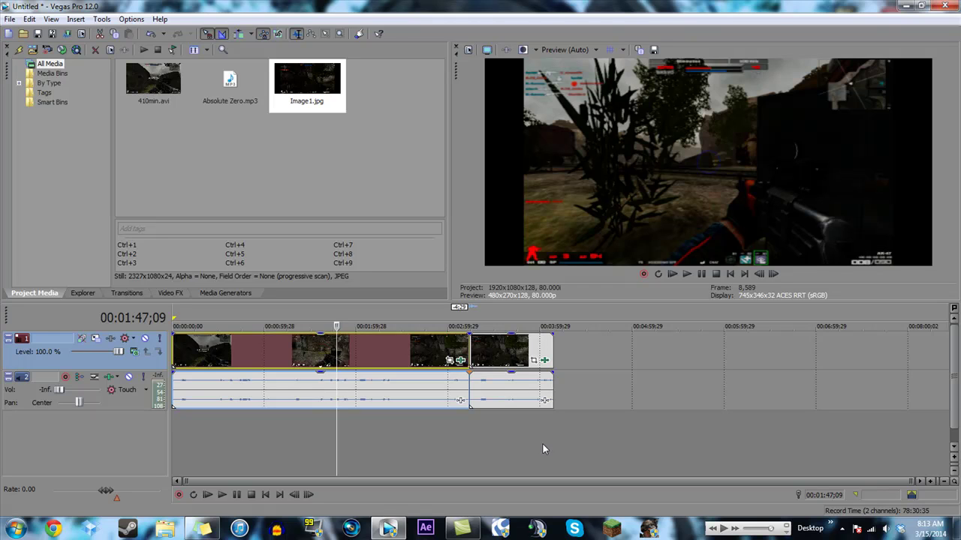
Set the gamma of the first clip's Levels effect to 2.0.
{"action": "left_click", "coordinate": [421, 355]}
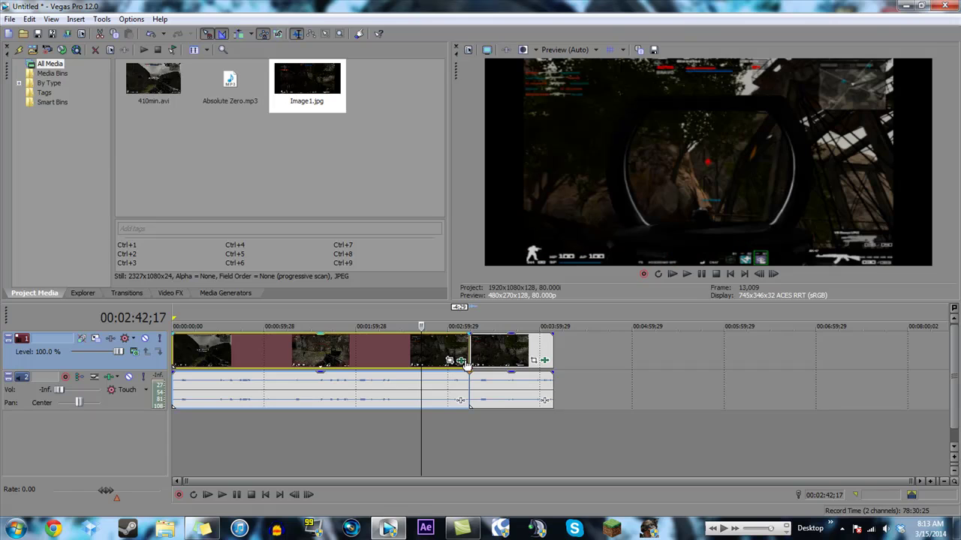
{"action": "left_click", "coordinate": [460, 360]}
{"action": "left_click", "coordinate": [427, 206]}
{"action": "type", "text": "2.0"}
{"action": "key", "text": "Return"}
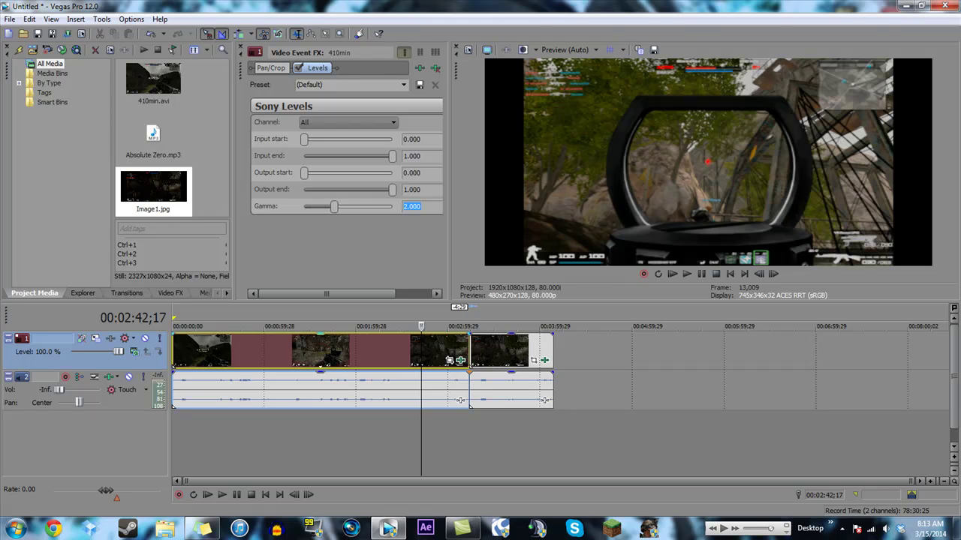
Check the Levels output start and end limits, preview the brightened clip at 00:02:23;00, and close the event effects.
{"action": "left_click_drag", "start_coordinate": [390, 193], "coordinate": [409, 197]}
{"action": "left_click_drag", "start_coordinate": [305, 174], "coordinate": [277, 173]}
{"action": "left_click_drag", "start_coordinate": [392, 189], "coordinate": [415, 187]}
{"action": "left_click", "coordinate": [389, 321]}
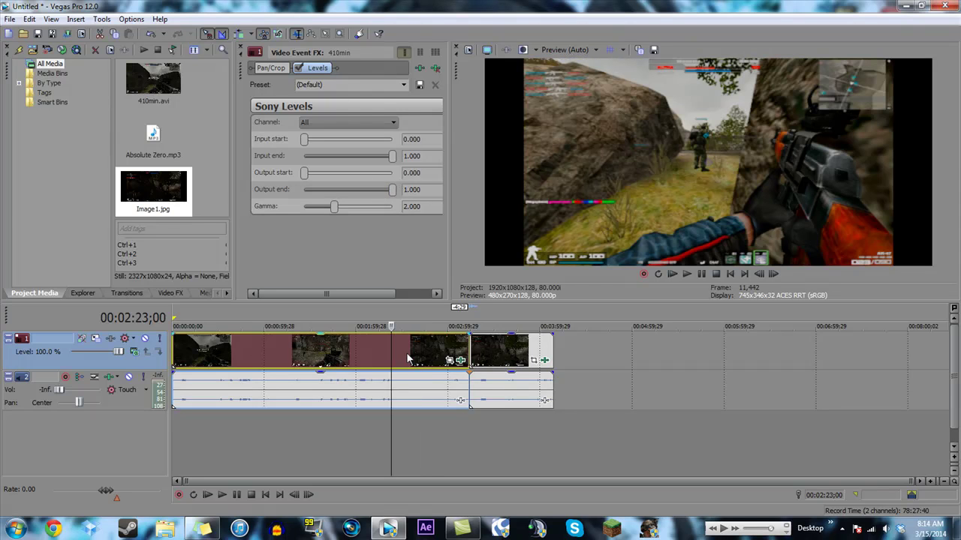
{"action": "left_click", "coordinate": [243, 46]}
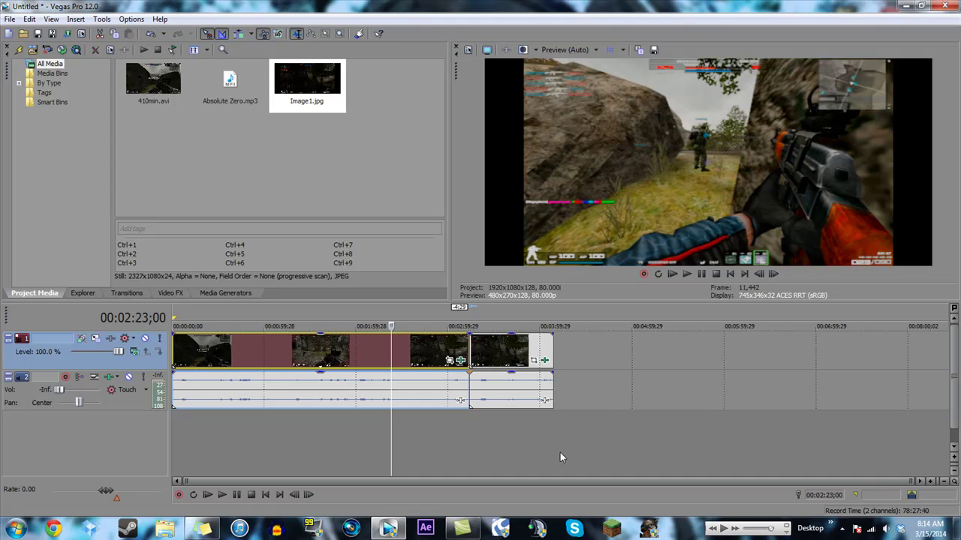
{"action": "left_click", "coordinate": [842, 528]}
{"action": "left_click", "coordinate": [841, 467]}
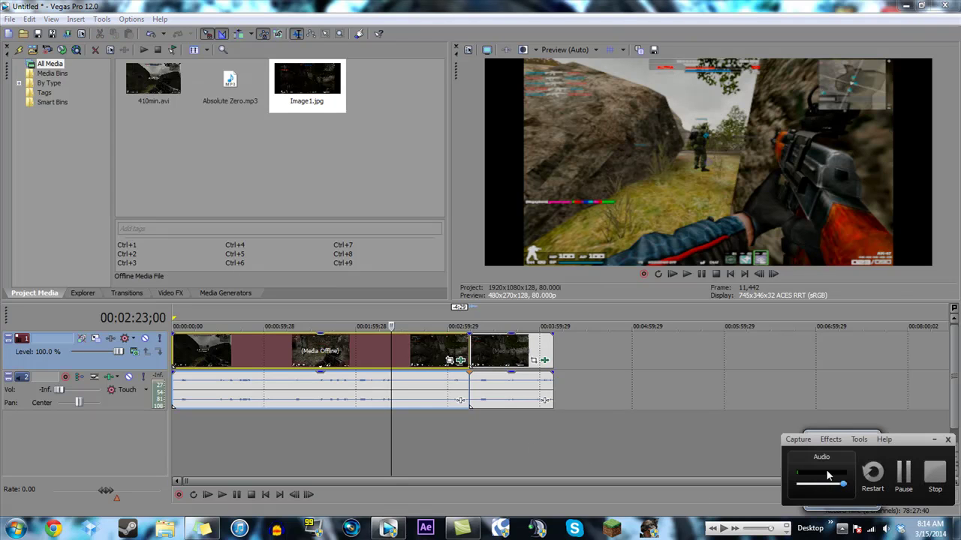